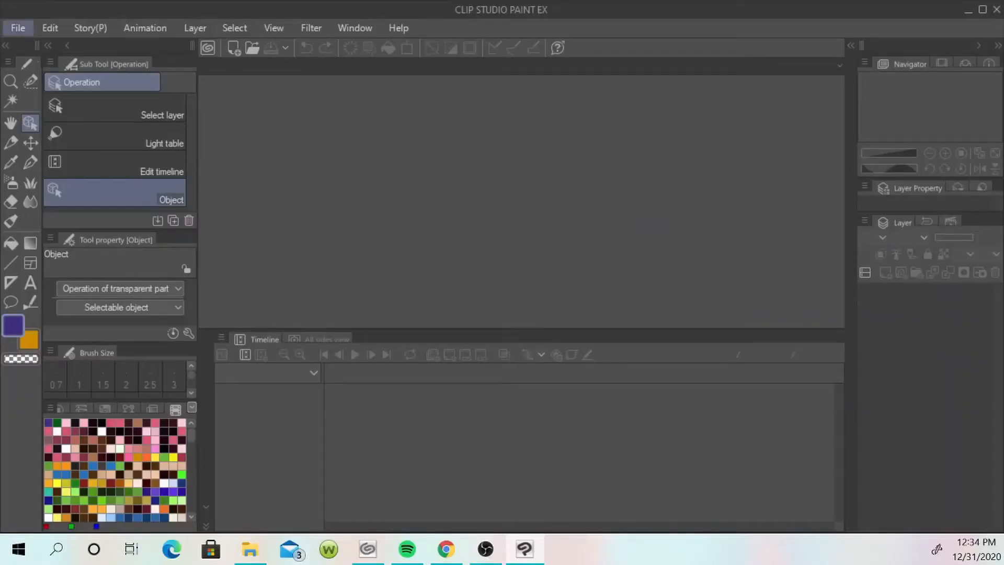
# Step: Start a new animation work and set its file name to "test"
pyautogui.click(18, 28)
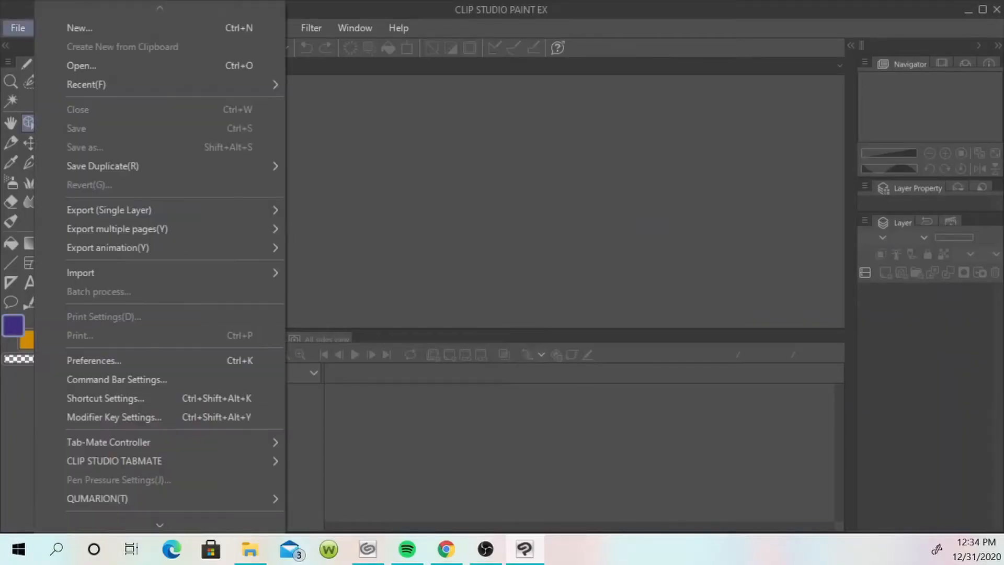
pyautogui.click(81, 29)
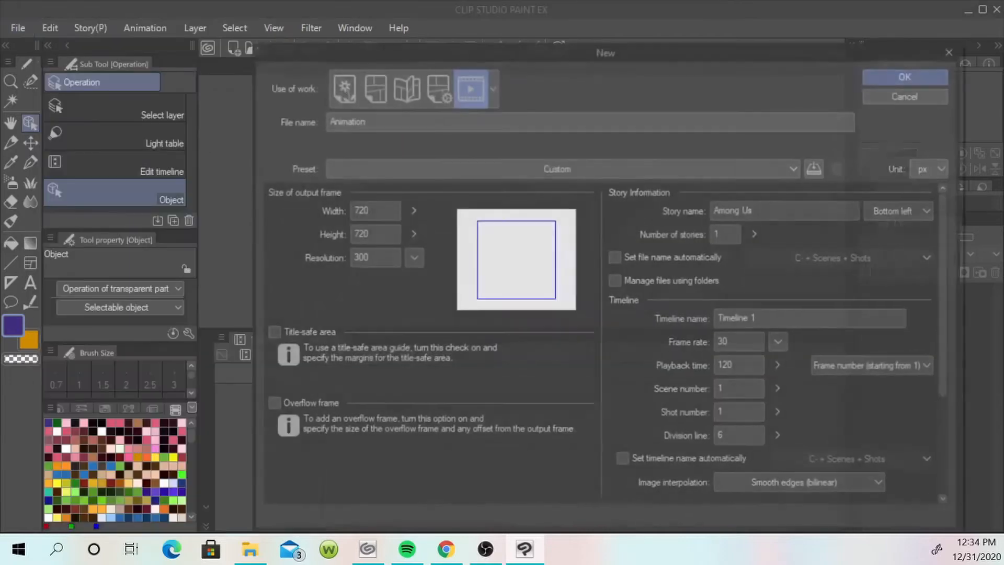
pyautogui.click(348, 121)
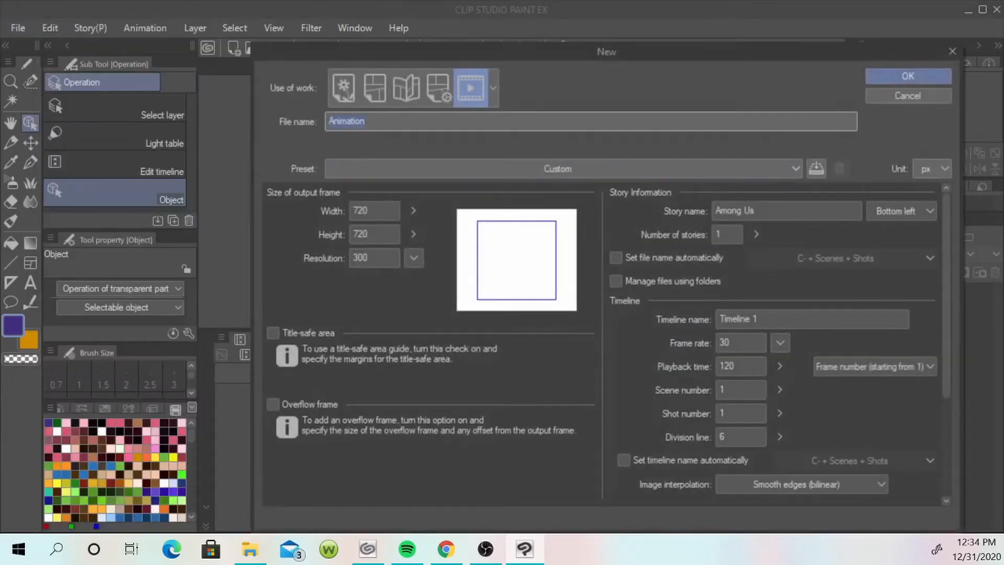
pyautogui.write('test')
# Step: Use the user preset "instagram square" for the new animation
pyautogui.click(816, 169)
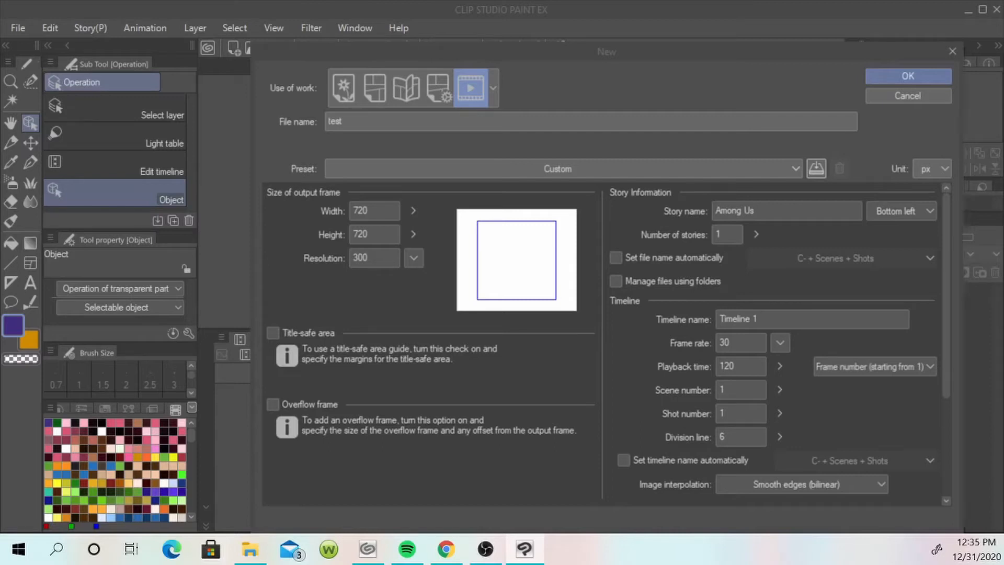
pyautogui.click(563, 169)
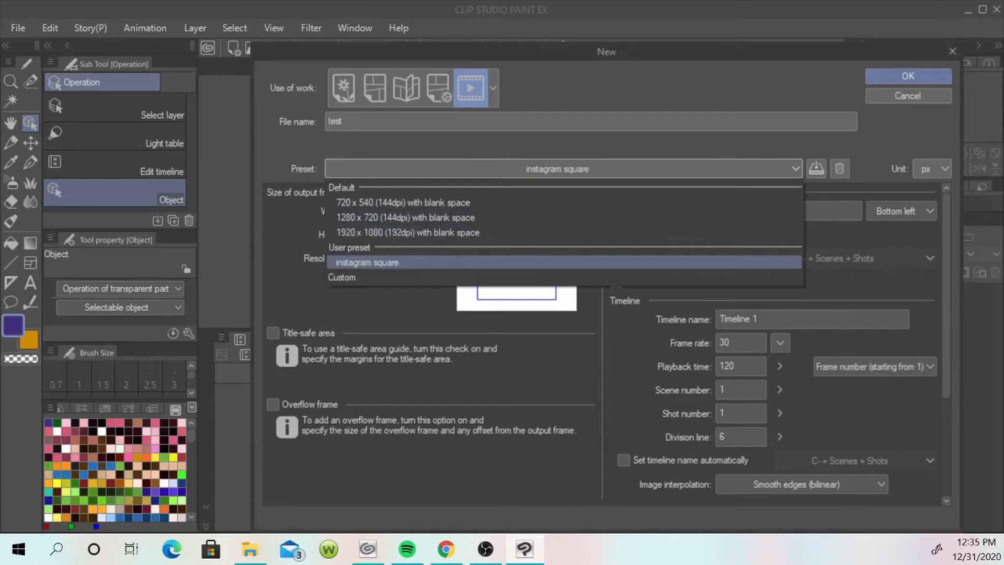
pyautogui.click(563, 262)
# Step: Replace the story name with "test"
pyautogui.click(784, 211)
pyautogui.hotkey('ctrl', 'a')
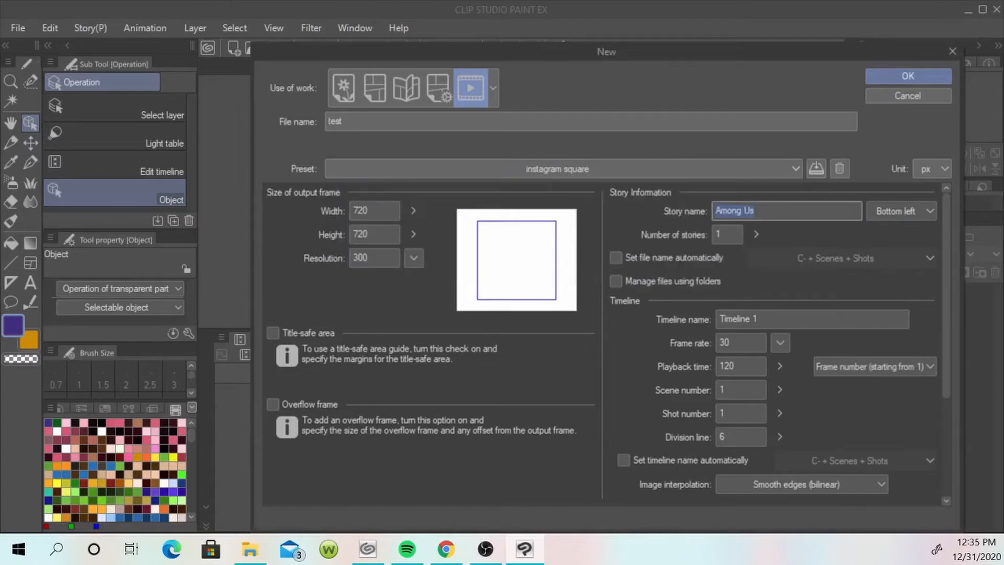
pyautogui.press('BackSpace')
pyautogui.moveTo(760, 319); pyautogui.dragTo(718, 319)
pyautogui.doubleClick(723, 211)
# Step: Set the timeline's frame rate to 12, keep the playback time at 120, and create the animation
pyautogui.scroll(-5, 607, 340)
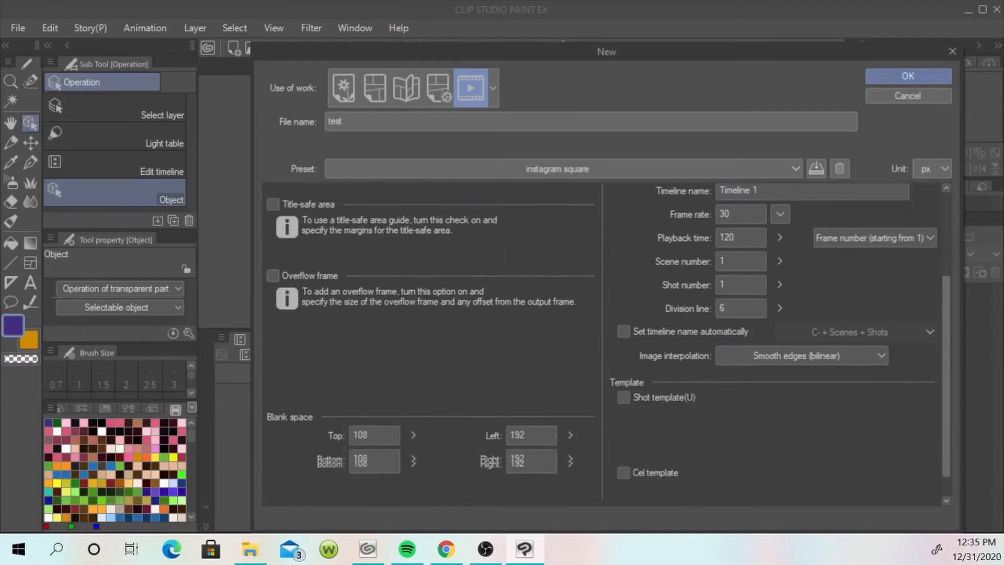
pyautogui.scroll(5, 606, 340)
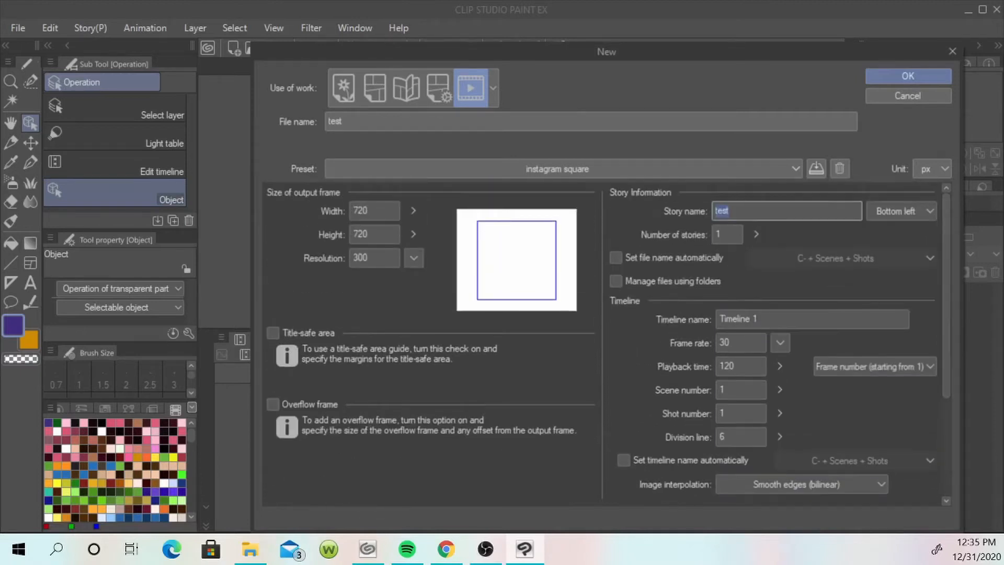
pyautogui.click(780, 343)
pyautogui.click(784, 391)
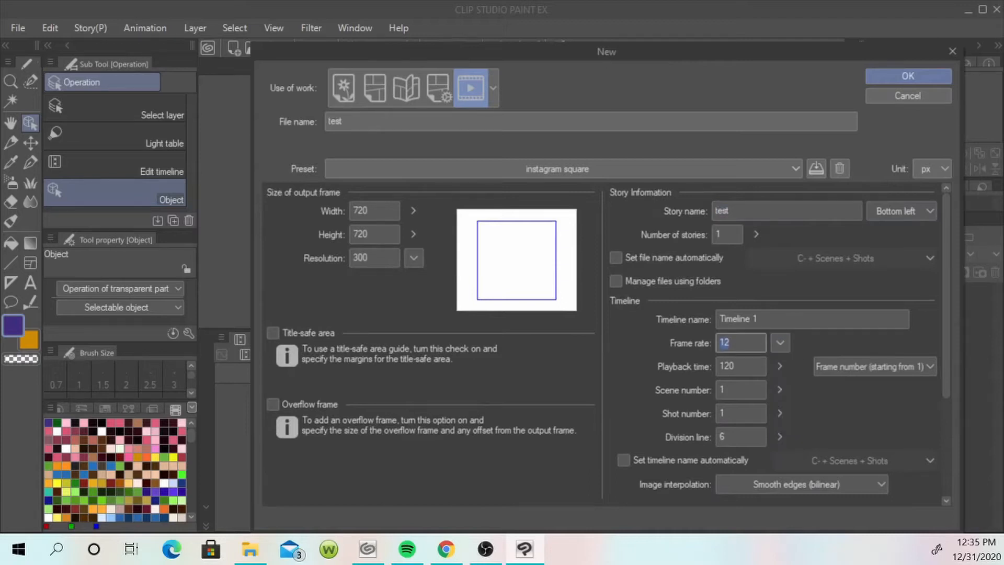
pyautogui.click(741, 366)
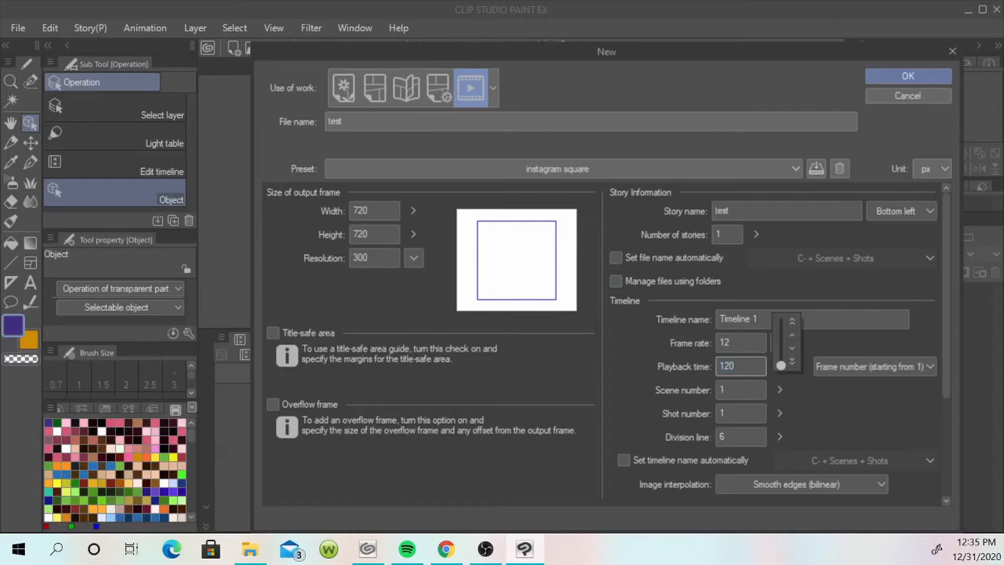
pyautogui.click(908, 76)
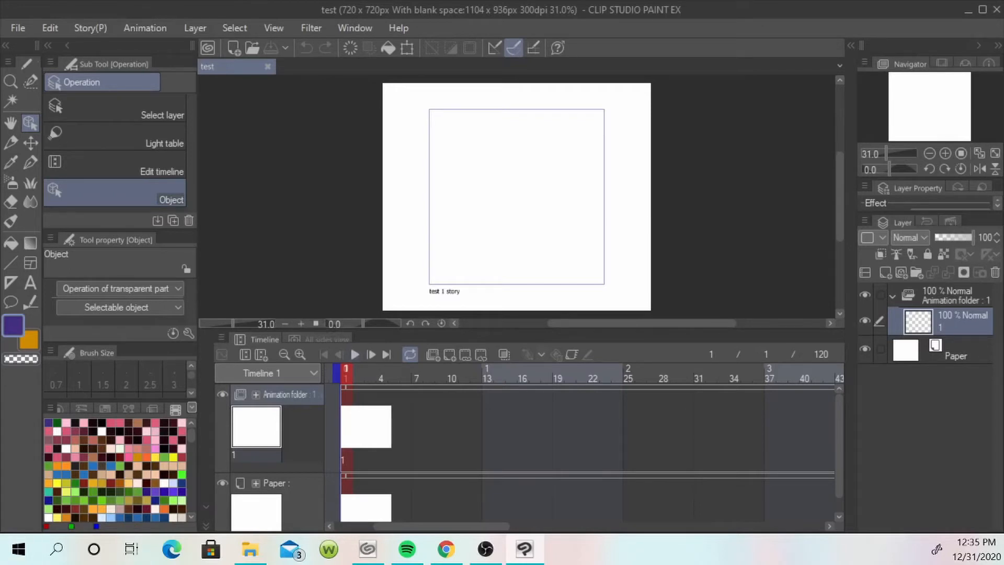
pyautogui.click(485, 549)
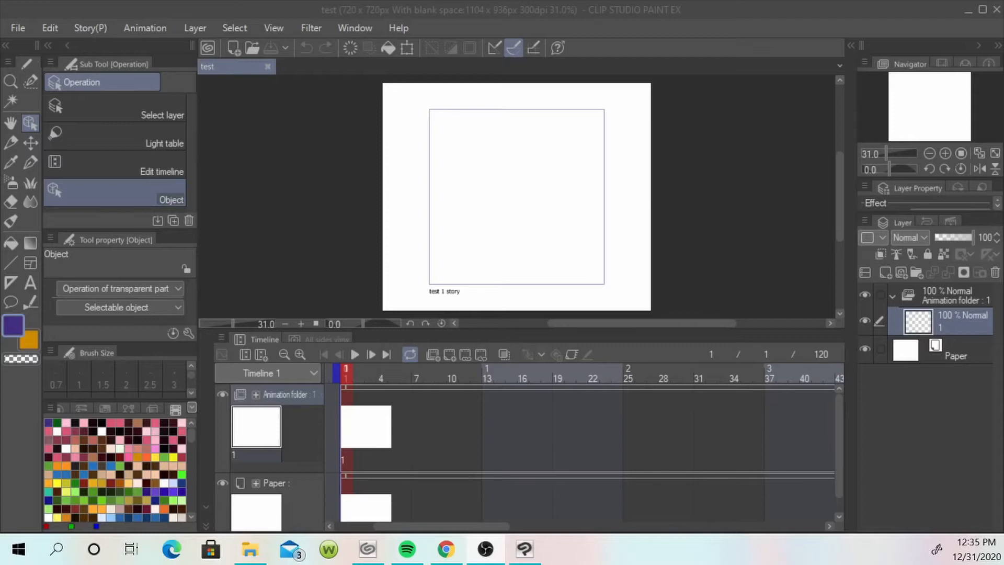
pyautogui.click(370, 373)
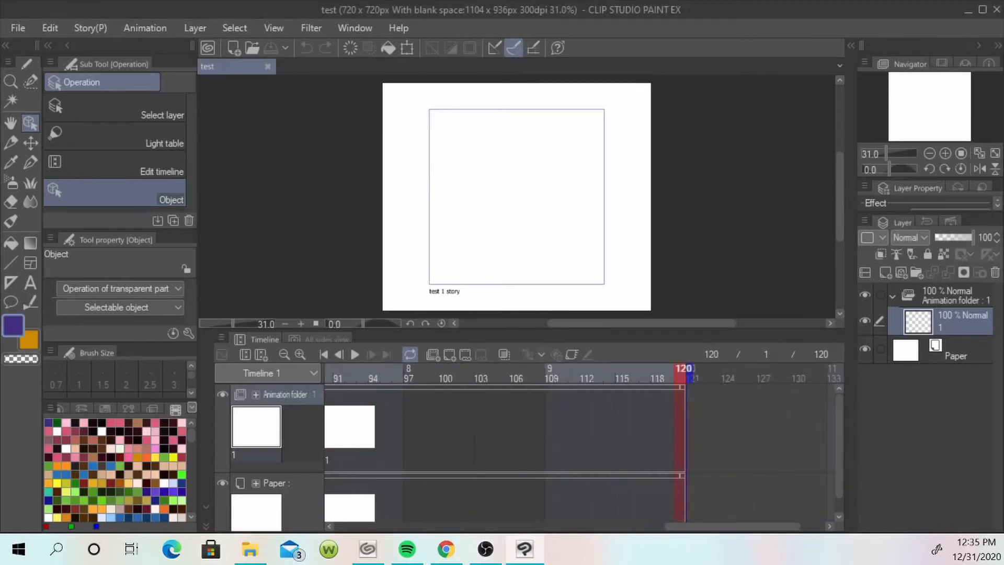
pyautogui.moveTo(733, 526); pyautogui.dragTo(403, 526)
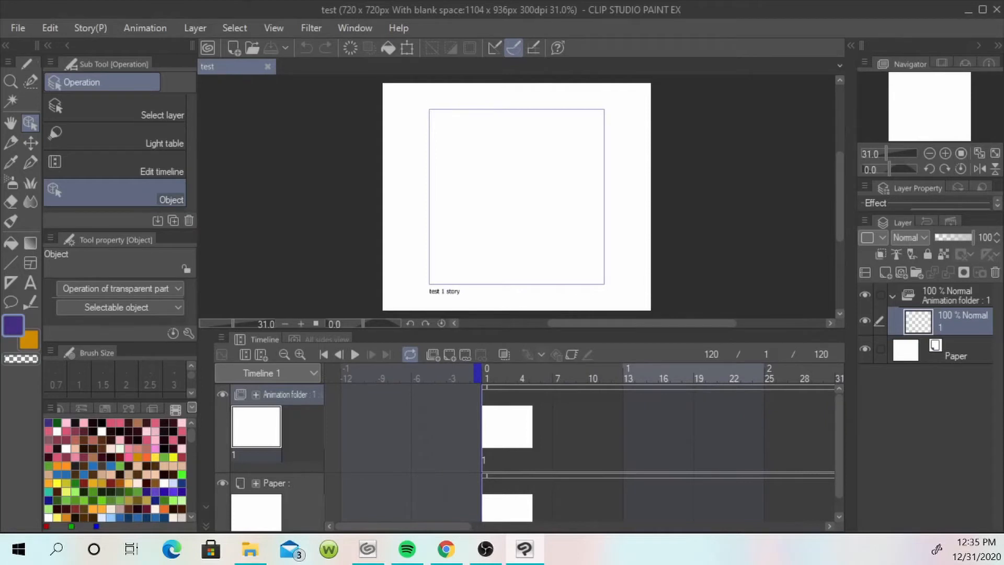
# Step: With the G-pen, draw a ball above the output frame on cel 1, and a stretched ball just inside its top on a new cel at frame 3
pyautogui.click(30, 162)
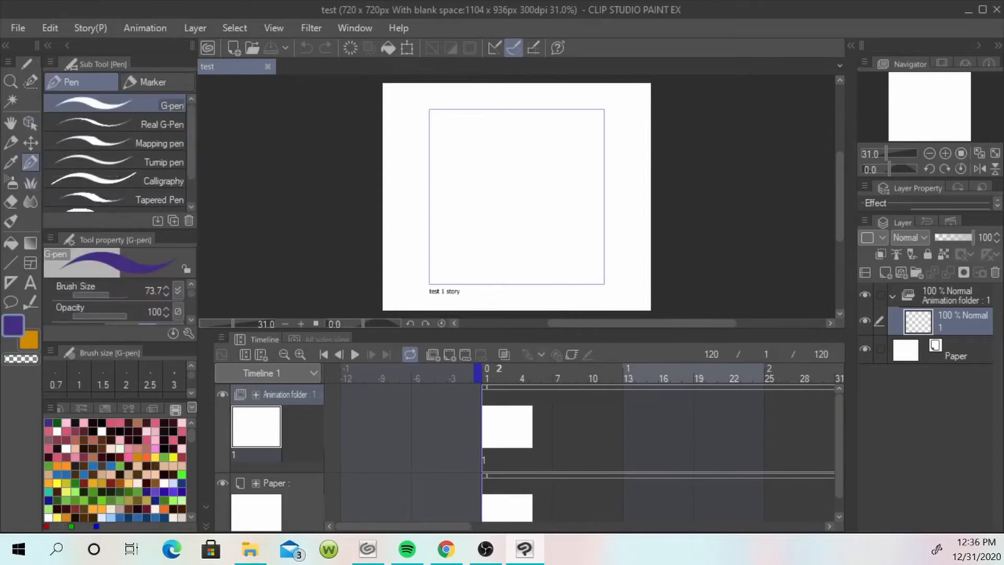
pyautogui.click(514, 93)
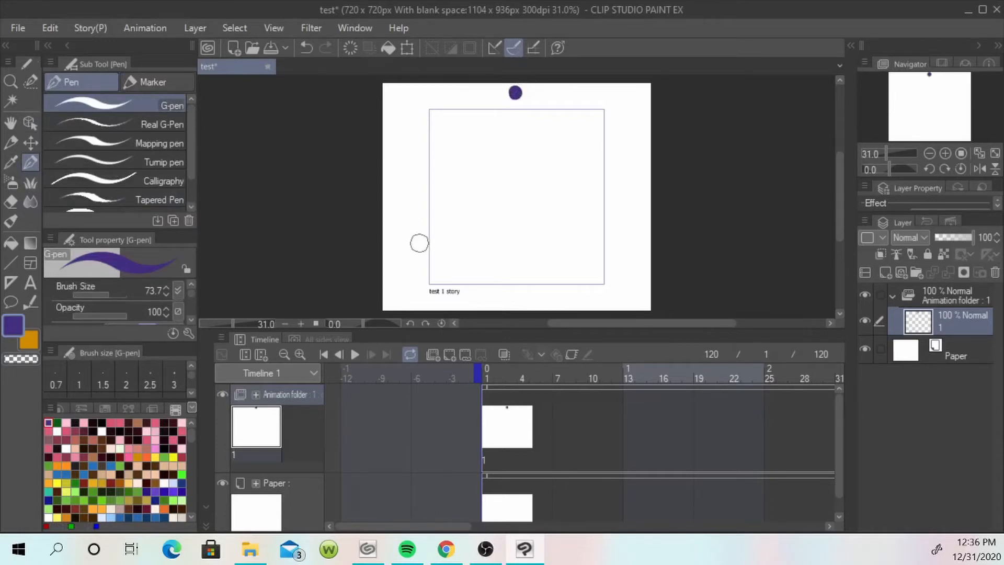
pyautogui.click(535, 373)
pyautogui.moveTo(535, 374); pyautogui.dragTo(512, 372)
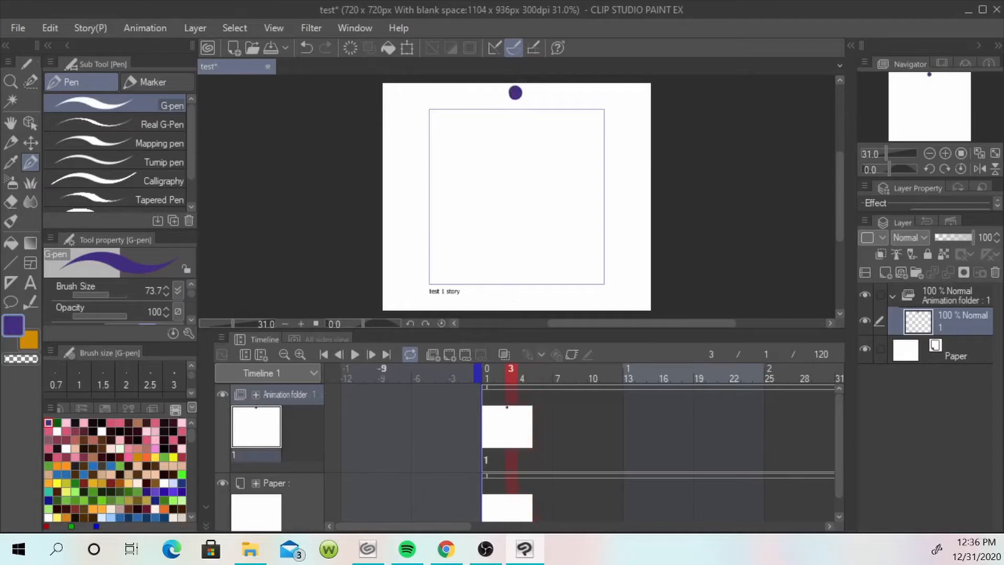
pyautogui.click(449, 355)
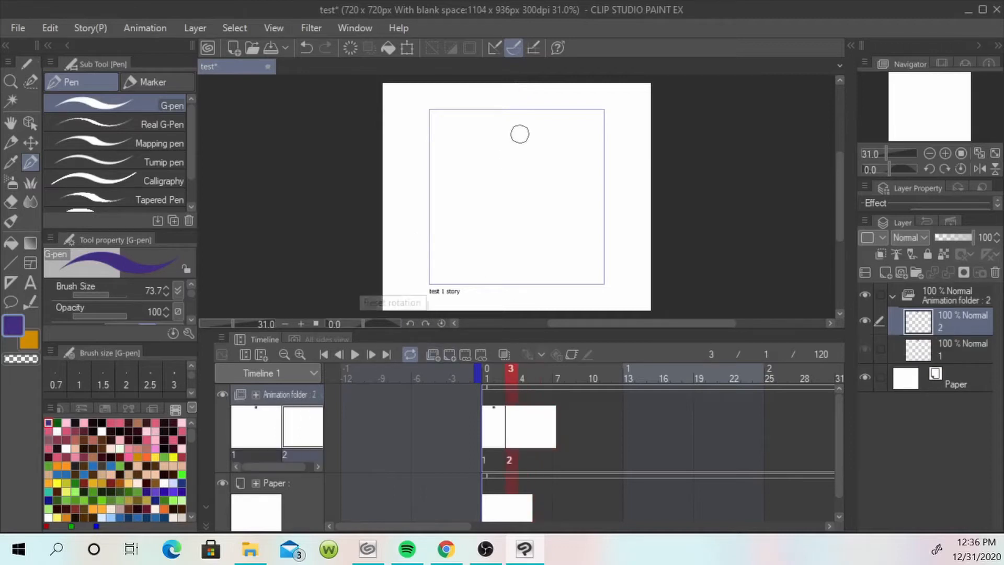
pyautogui.moveTo(517, 135); pyautogui.dragTo(516, 141)
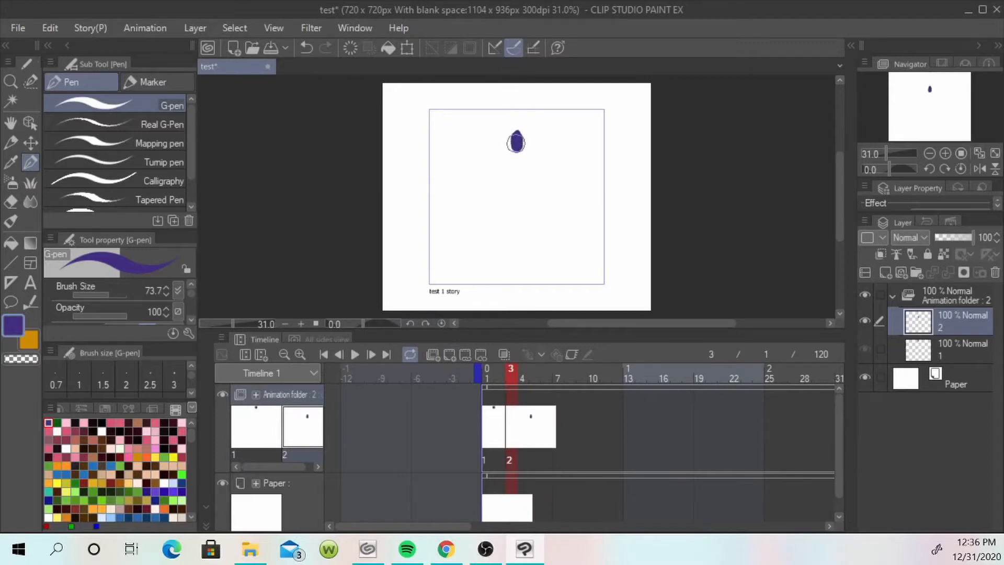
# Step: Add a new cel at frame 5, draw a slightly stretched ball near the canvas centre, and enable onion skin
pyautogui.click(534, 373)
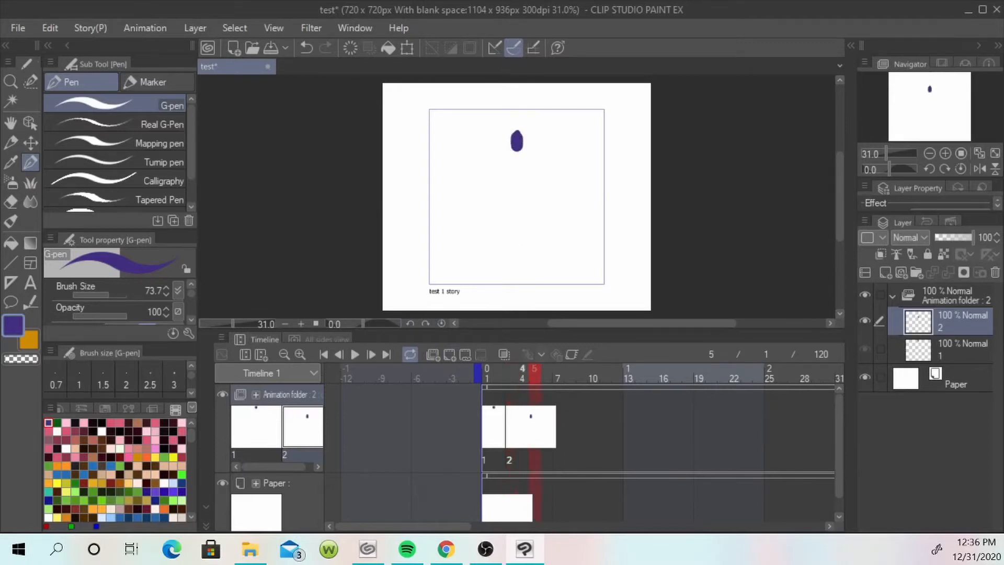
pyautogui.click(449, 355)
pyautogui.moveTo(516, 204); pyautogui.dragTo(516, 212)
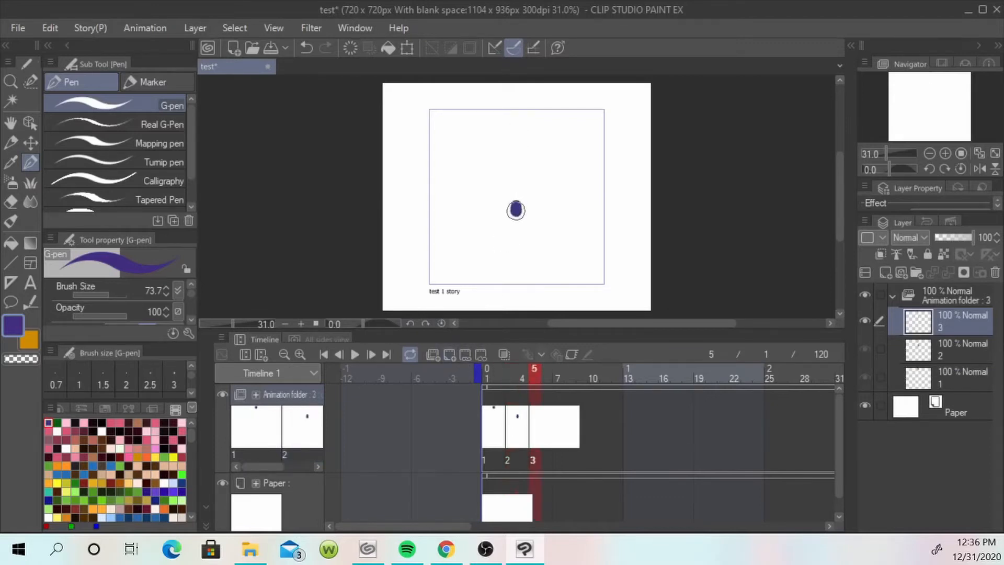
pyautogui.click(504, 355)
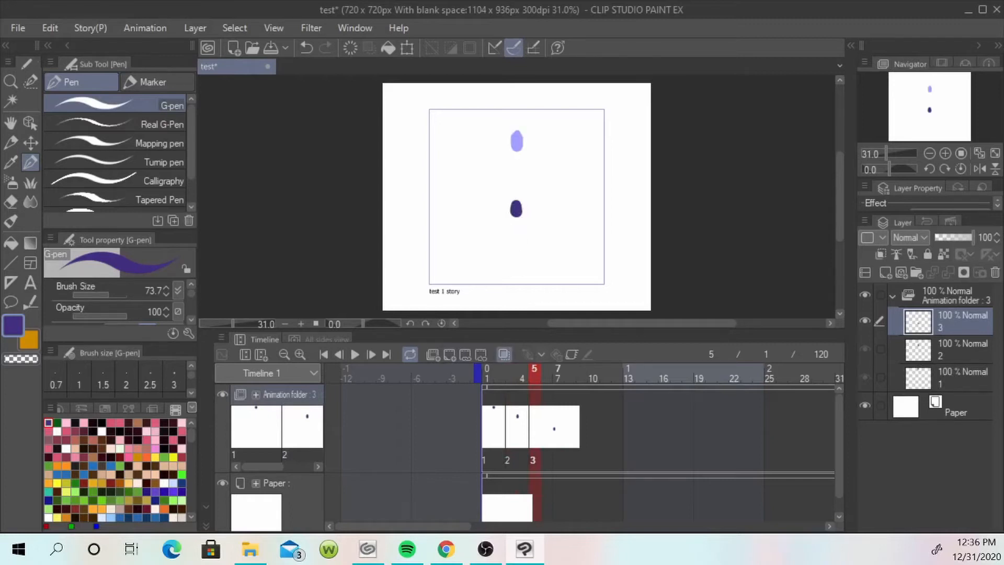
# Step: Draw a round ball at the output frame's bottom edge on a new cel at frame 7, and a squashed one there on another at frame 8
pyautogui.click(558, 373)
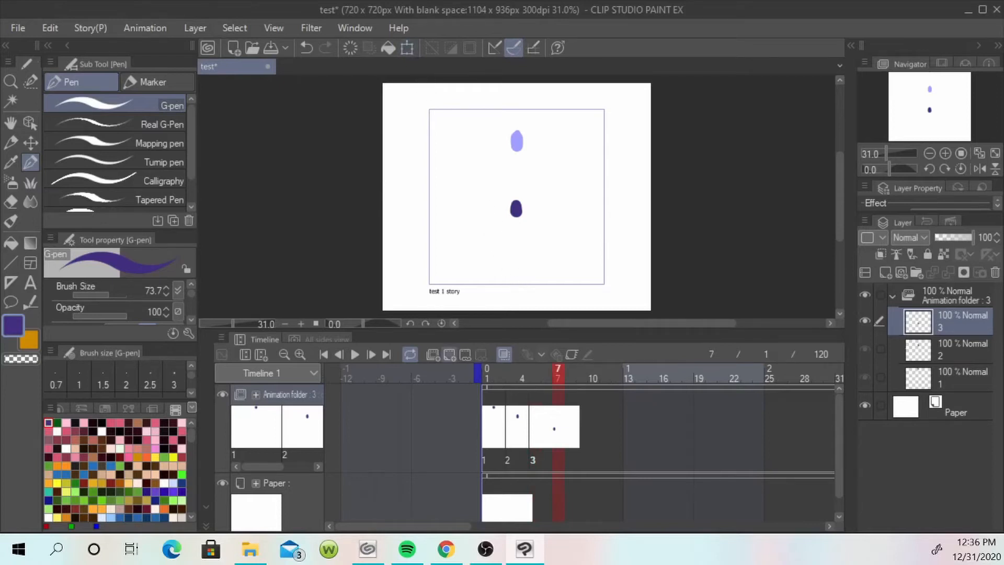
pyautogui.click(449, 354)
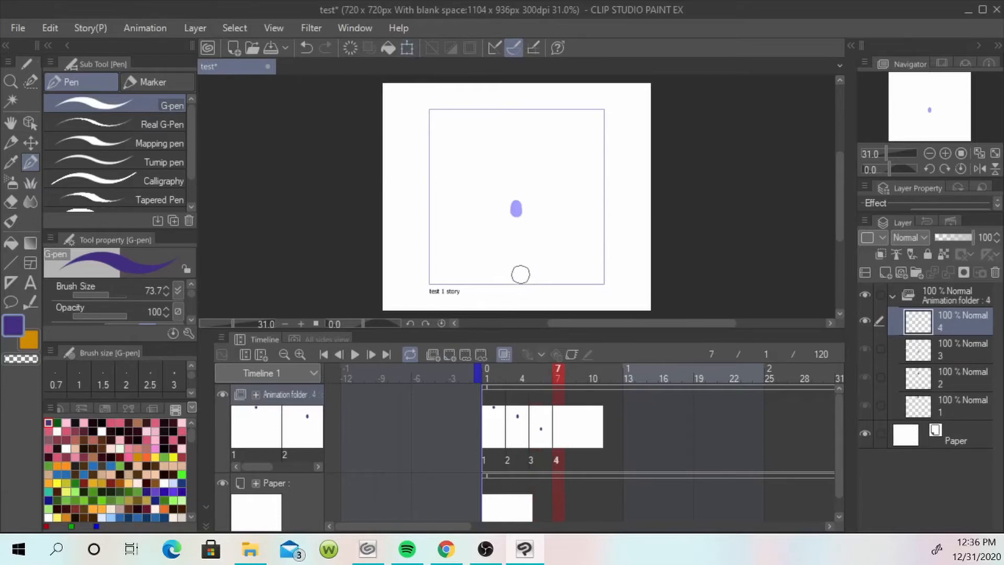
pyautogui.moveTo(515, 270); pyautogui.dragTo(516, 276)
pyautogui.click(569, 368)
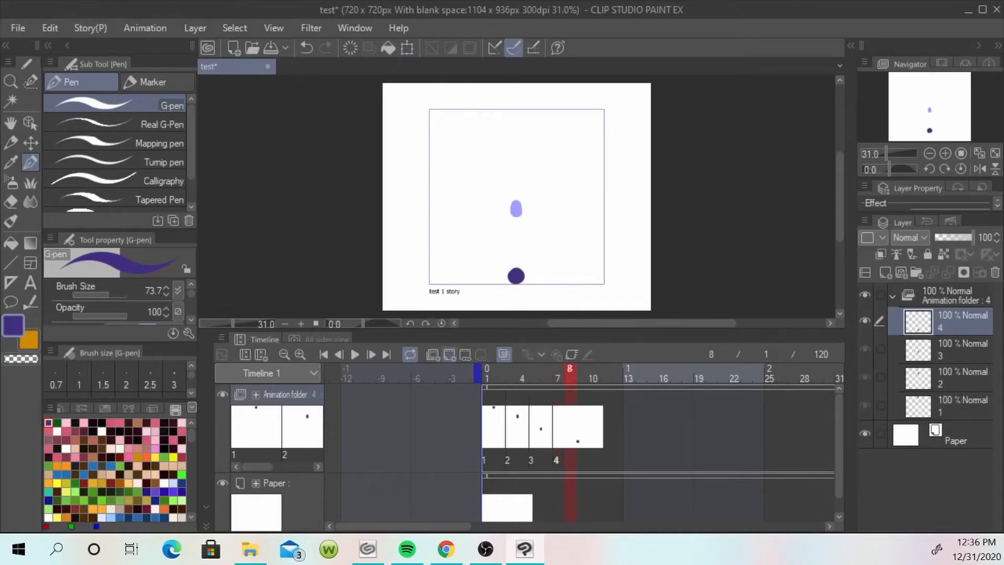
pyautogui.click(450, 355)
pyautogui.moveTo(518, 276); pyautogui.dragTo(516, 277)
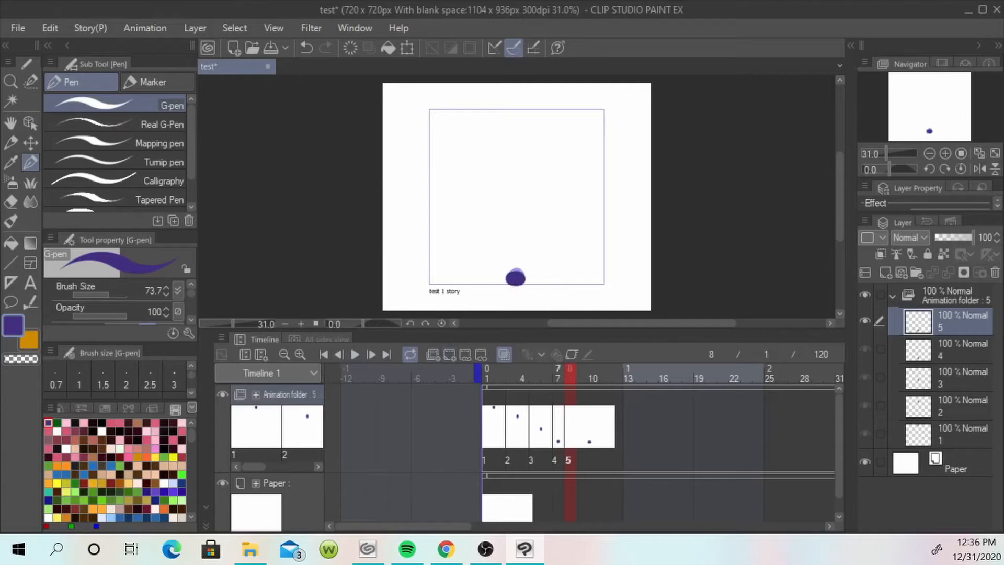
# Step: Draw a round ball at the output frame's bottom on a new cel at frame 9, and a stretched ball higher up on another at frame 11
pyautogui.click(582, 369)
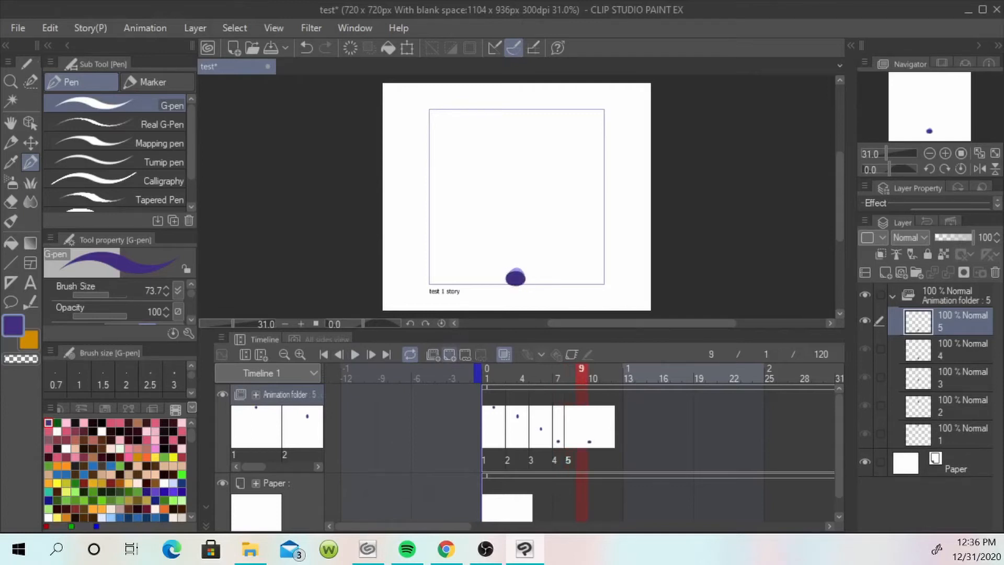
pyautogui.click(449, 355)
pyautogui.moveTo(515, 275); pyautogui.dragTo(515, 275)
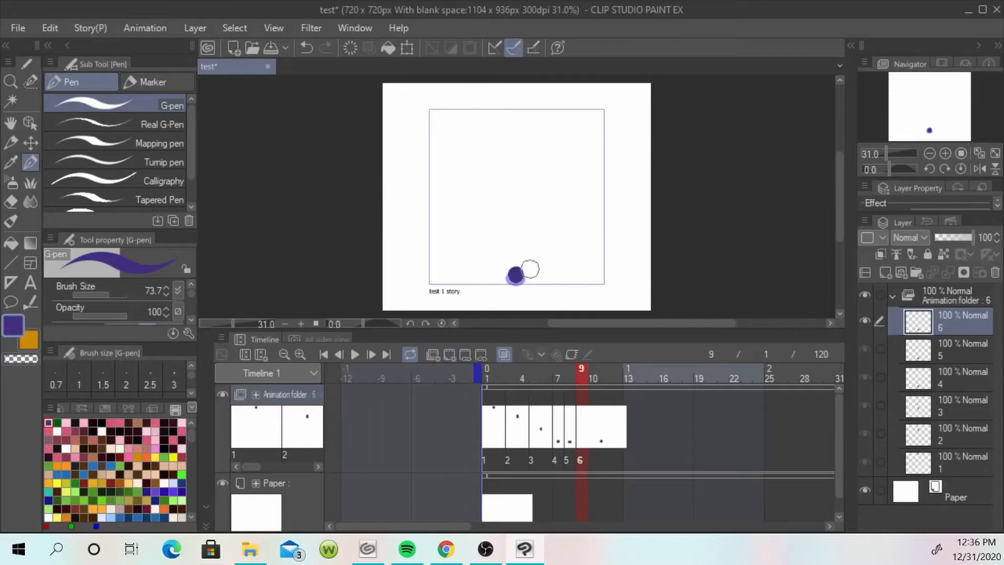
pyautogui.click(605, 369)
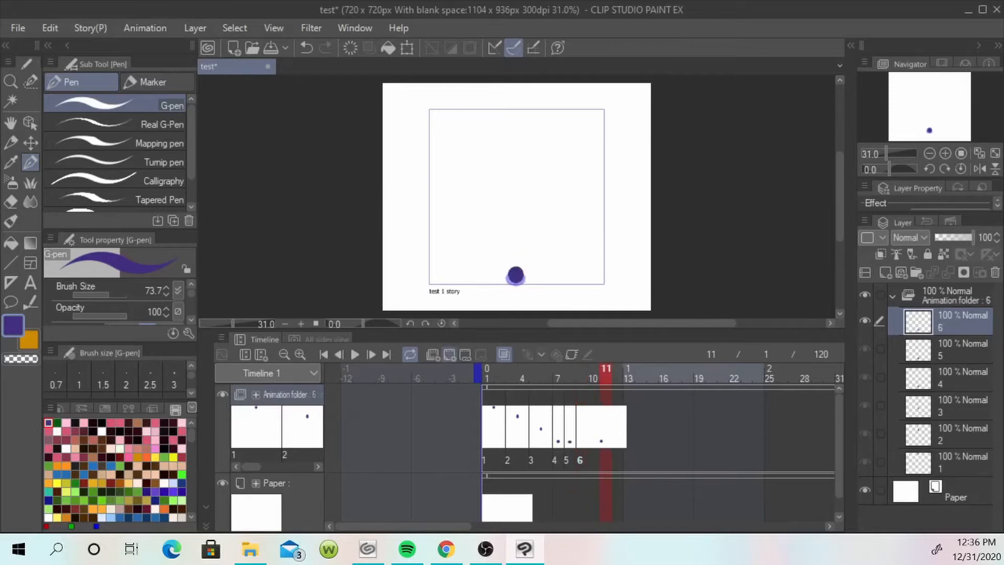
pyautogui.click(449, 354)
pyautogui.moveTo(515, 226); pyautogui.dragTo(516, 230)
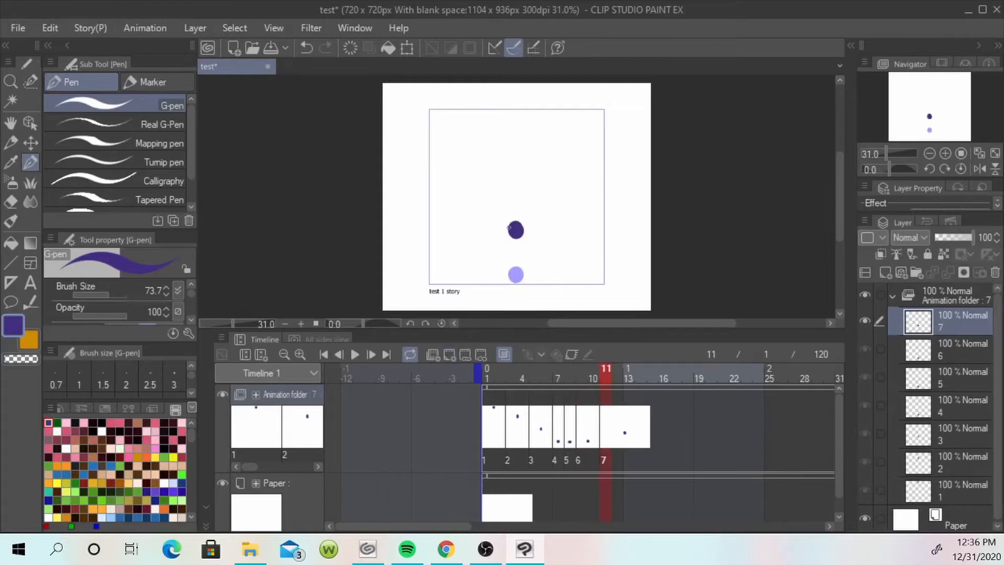
pyautogui.moveTo(520, 243)
pyautogui.mouseDown()
pyautogui.moveTo(511, 239)
pyautogui.moveTo(517, 223)
pyautogui.mouseUp()
# Step: Draw the ball at the output frame's centre on a new cel at frame 13, and slightly lower on another at frame 14
pyautogui.click(629, 378)
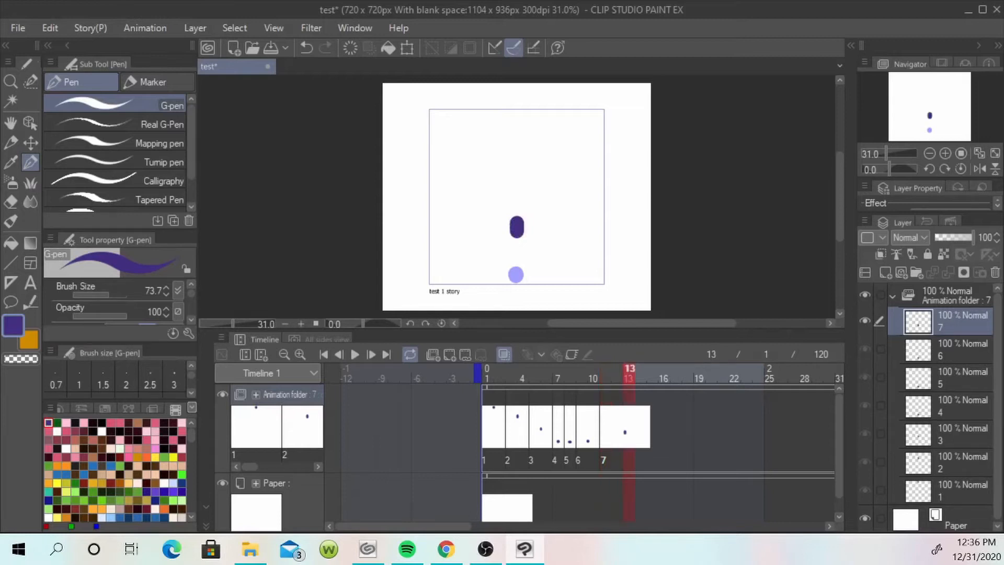
pyautogui.click(449, 354)
pyautogui.moveTo(518, 198); pyautogui.dragTo(518, 197)
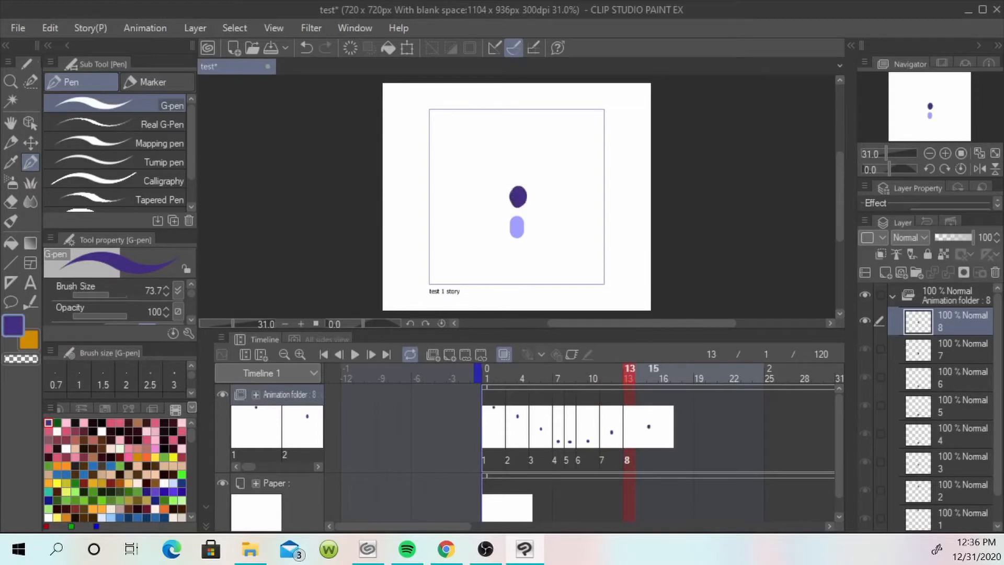
pyautogui.click(641, 372)
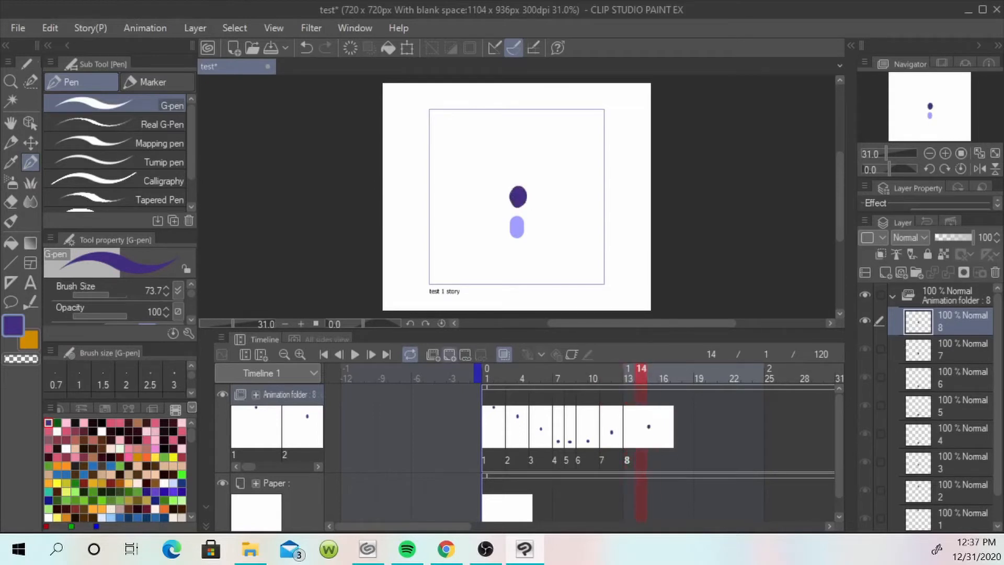
pyautogui.click(449, 355)
pyautogui.moveTo(518, 199); pyautogui.dragTo(518, 199)
# Step: Draw the ball slightly below its previous position on a new cel at frame 17, and a stretched ball lower down on another at frame 19
pyautogui.click(653, 374)
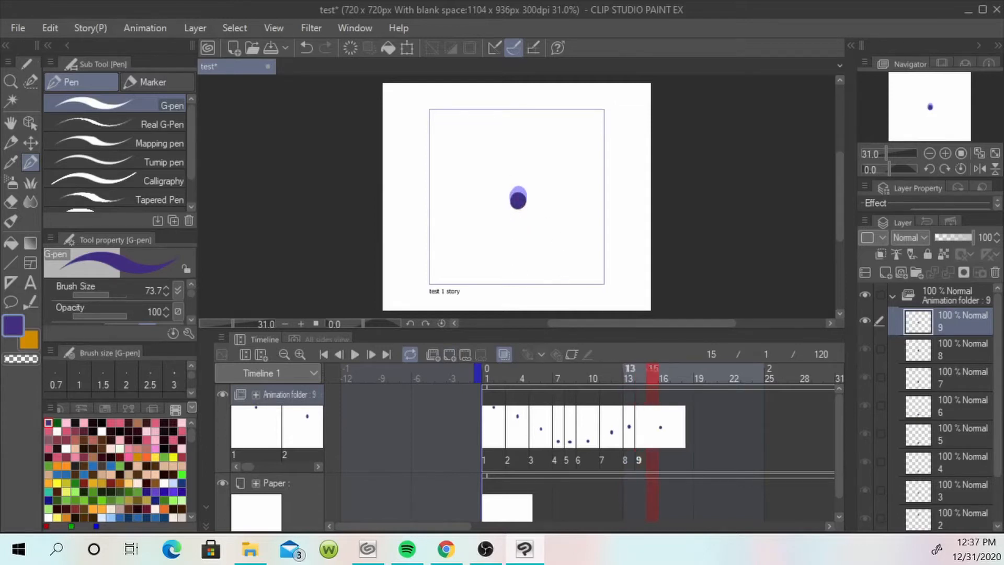
pyautogui.click(677, 375)
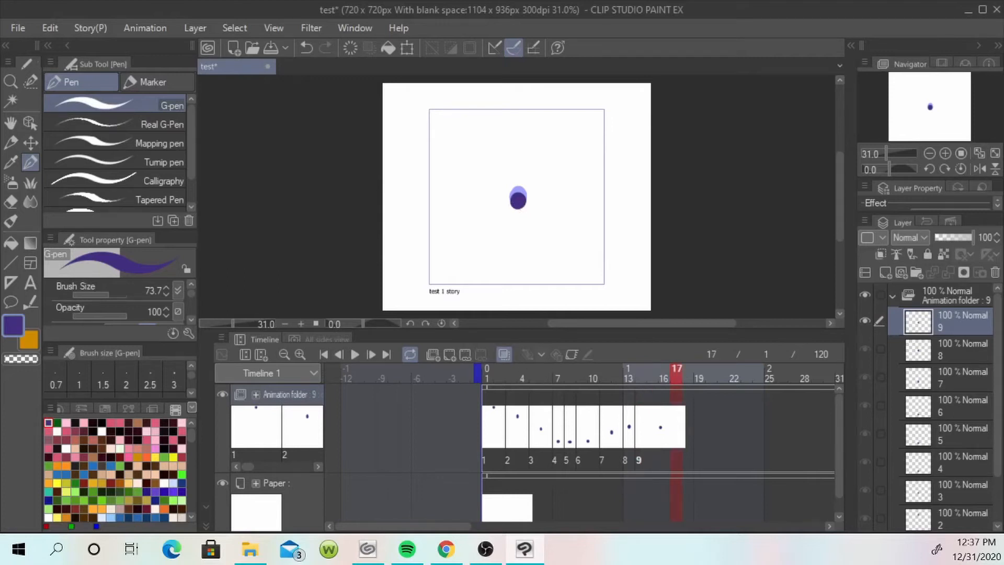
pyautogui.click(449, 355)
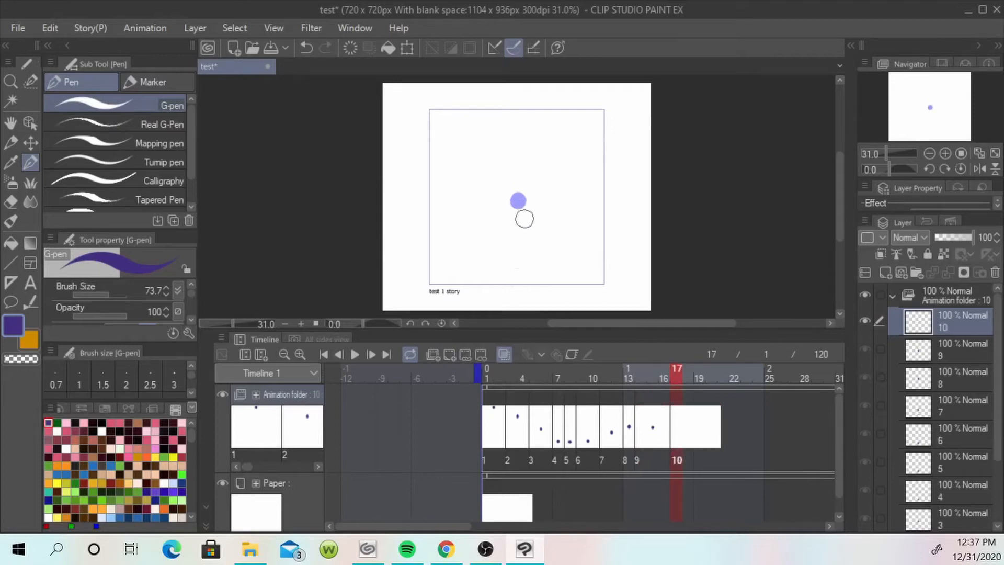
pyautogui.click(518, 207)
pyautogui.click(519, 208)
pyautogui.click(699, 372)
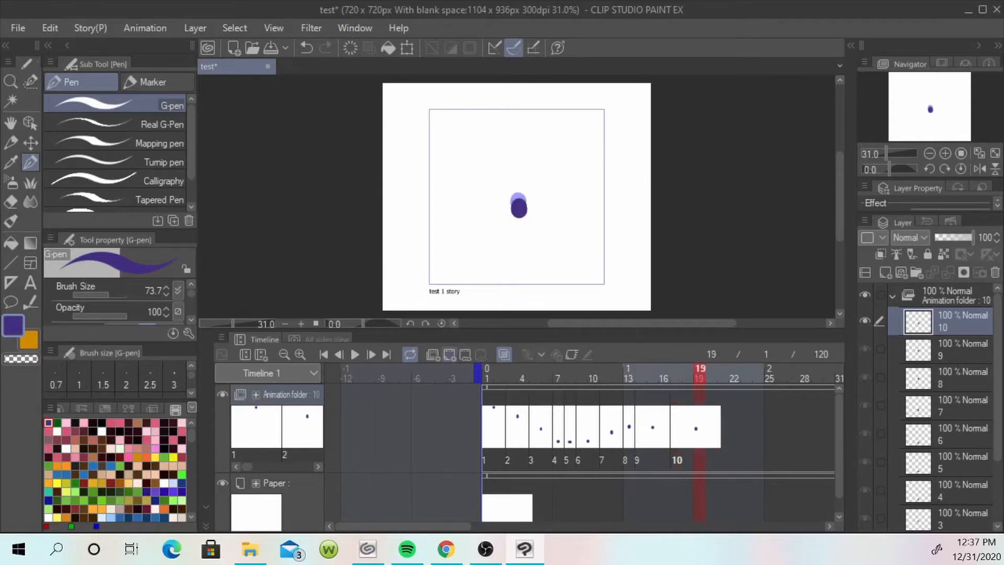
pyautogui.click(450, 355)
pyautogui.click(518, 242)
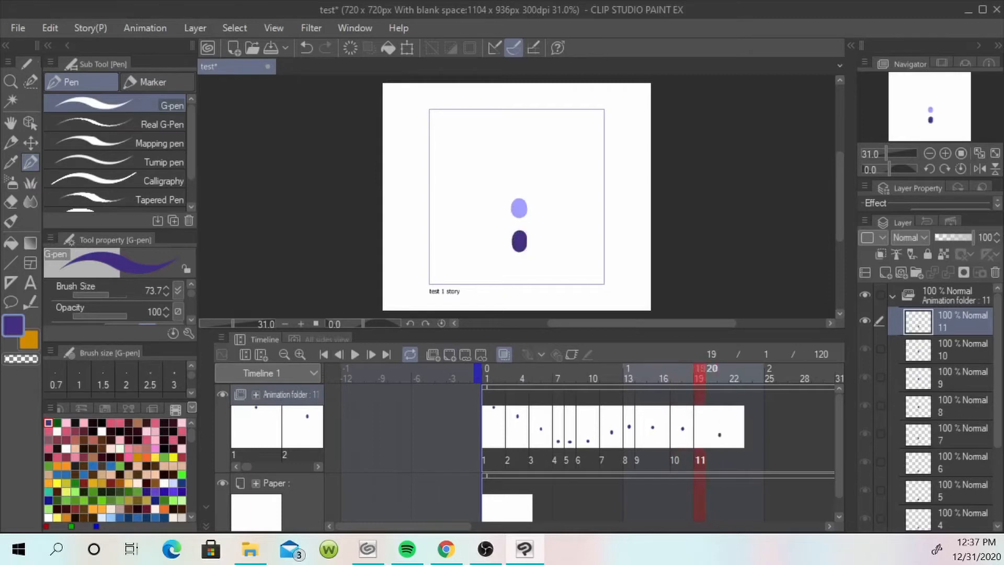
# Step: Draw a round ball at the output frame's bottom edge on a new cel at frame 21, and one slightly higher on another at frame 23
pyautogui.click(723, 373)
pyautogui.click(449, 355)
pyautogui.click(519, 276)
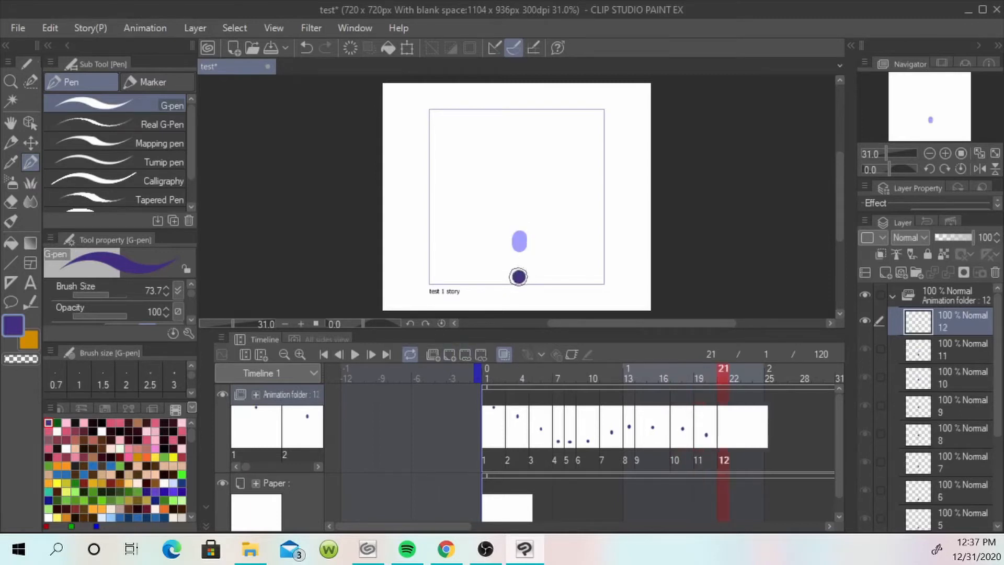
pyautogui.click(747, 372)
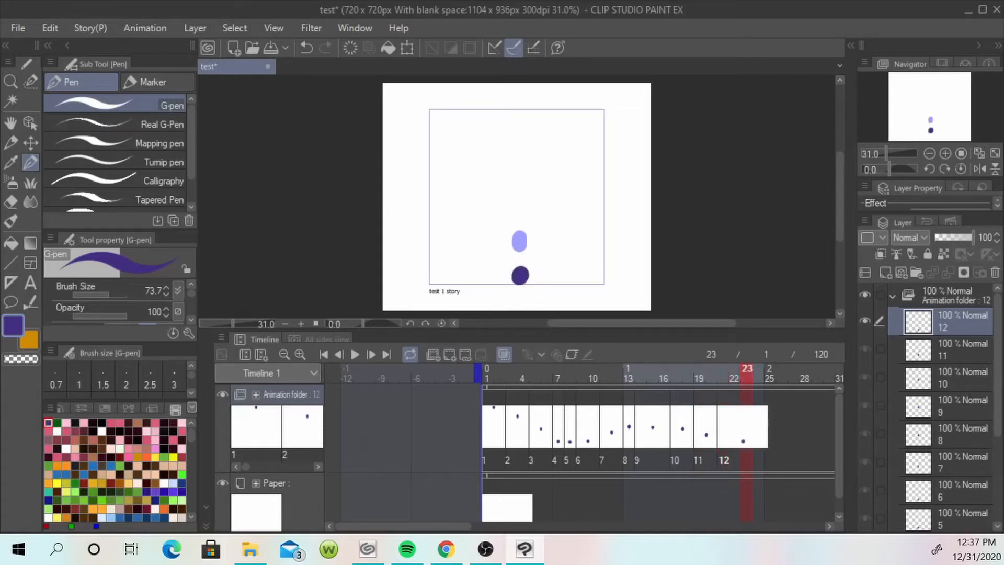
pyautogui.click(450, 355)
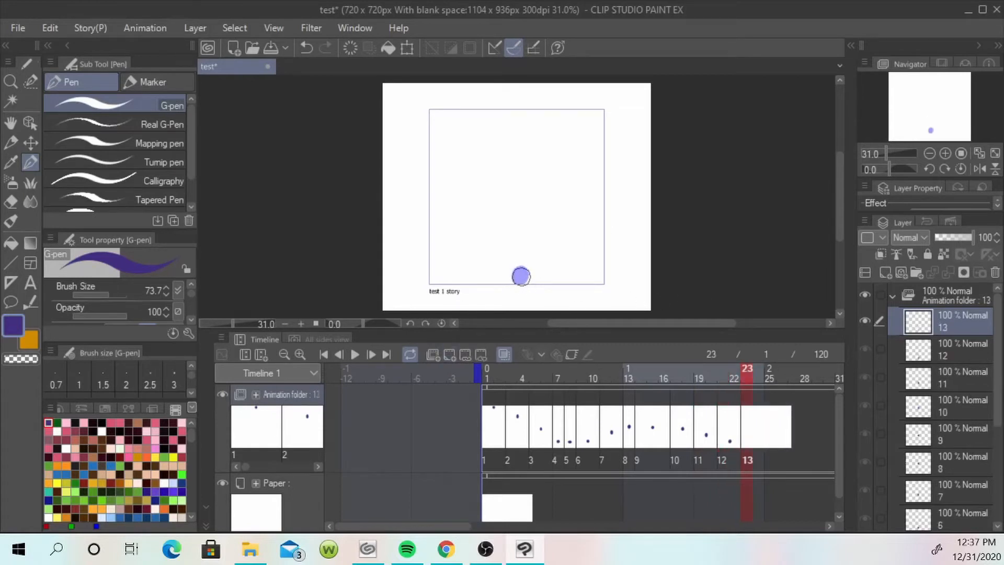
pyautogui.click(521, 260)
# Step: Add a new cel at frame 25 and draw the ball resting on the output frame's bottom edge
pyautogui.click(771, 372)
pyautogui.click(449, 355)
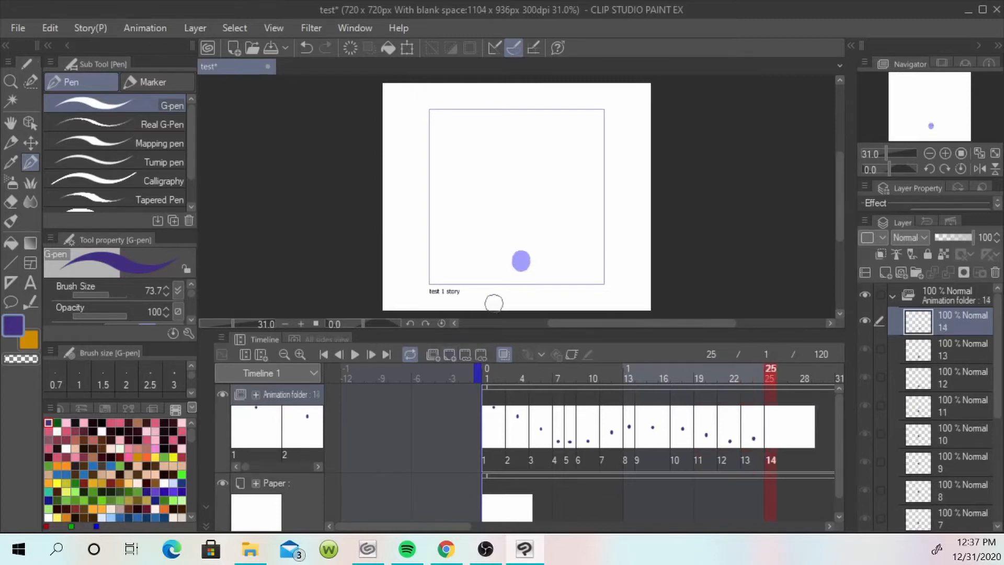
pyautogui.moveTo(522, 274); pyautogui.dragTo(522, 276)
# Step: Play the bouncing ball animation from frame 1 and stop the playback
pyautogui.moveTo(771, 372); pyautogui.dragTo(500, 372)
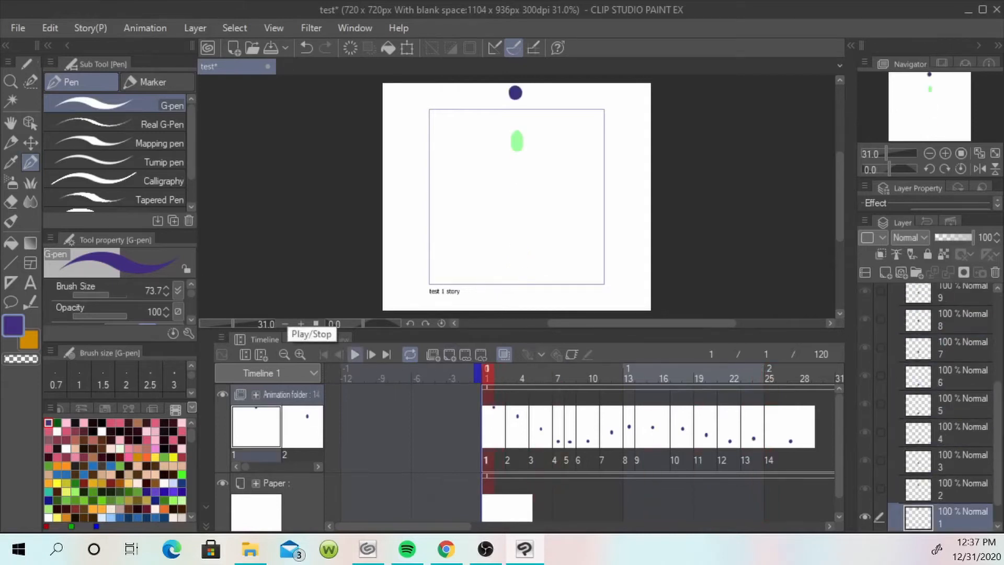
pyautogui.click(355, 354)
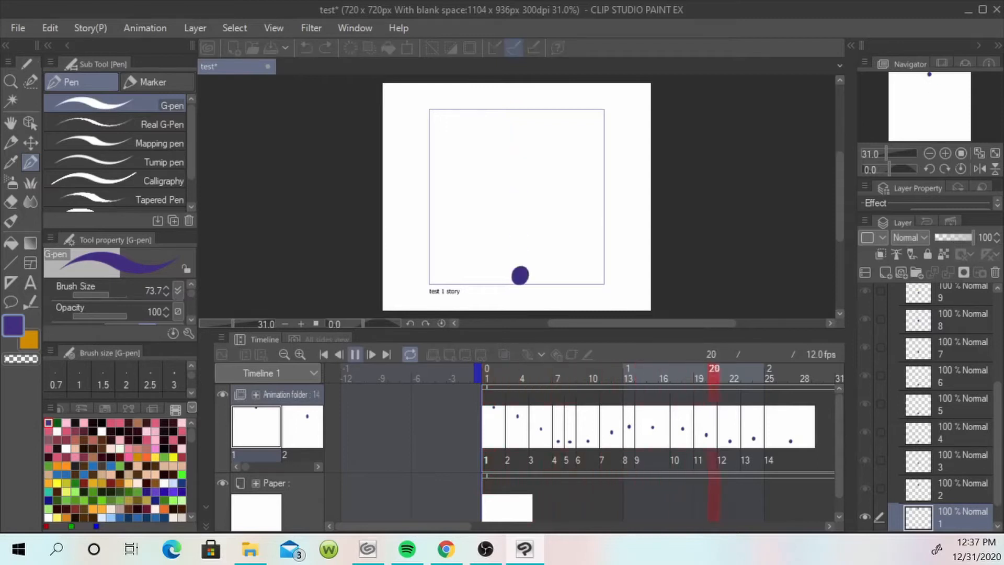
pyautogui.click(355, 354)
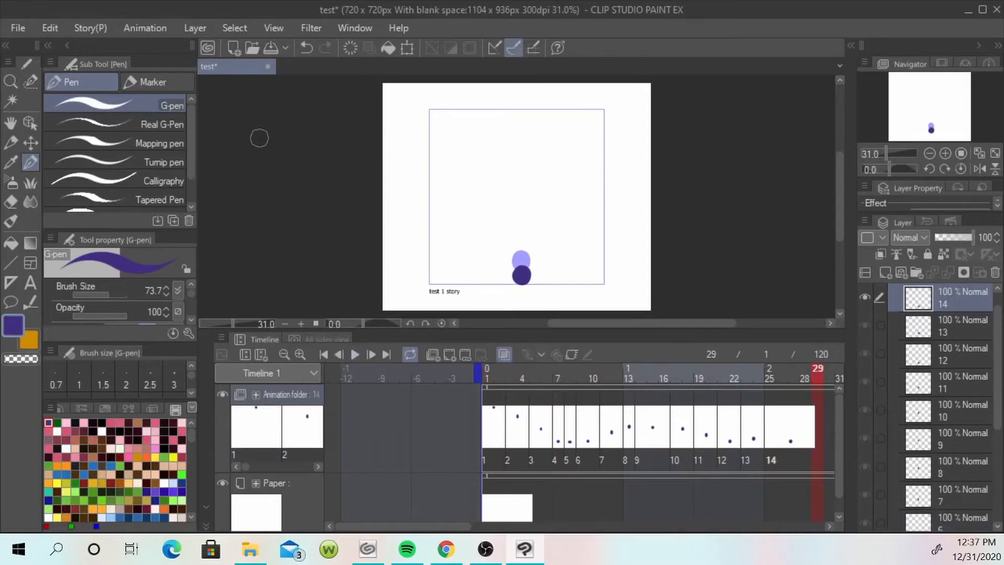
# Step: Open the animation file neko_kira.ziv.clip from the Art and videos folder
pyautogui.click(17, 27)
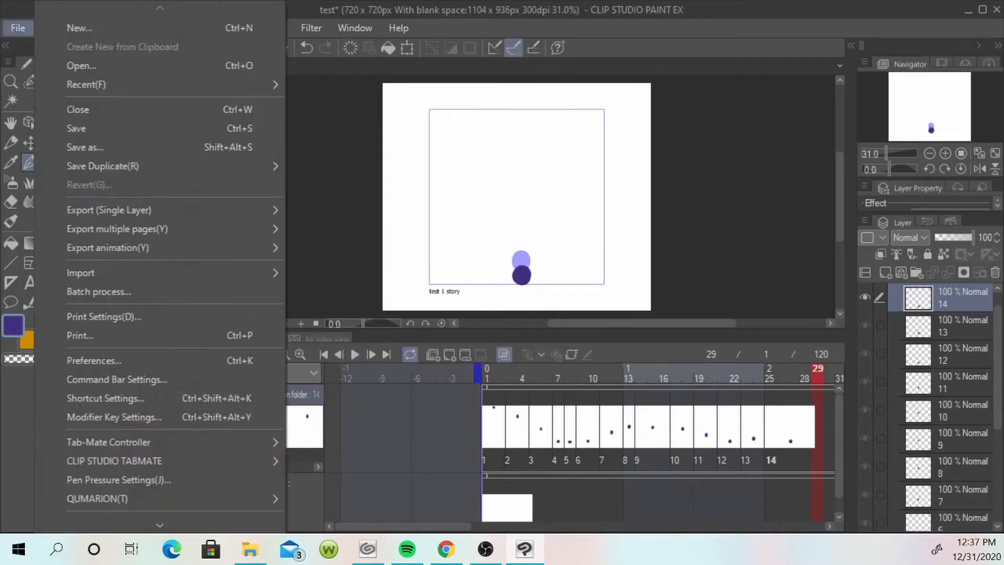
pyautogui.click(18, 27)
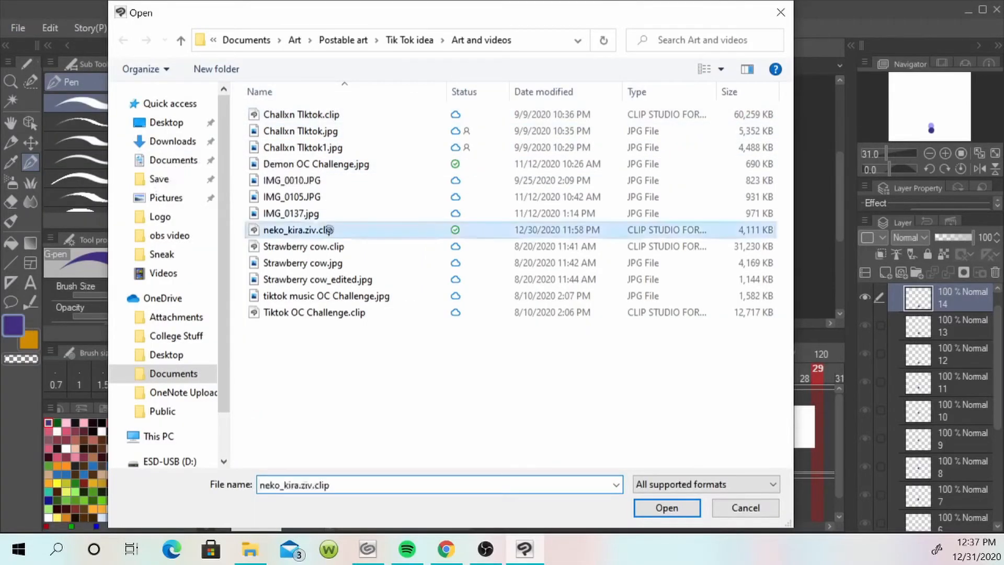
pyautogui.doubleClick(319, 230)
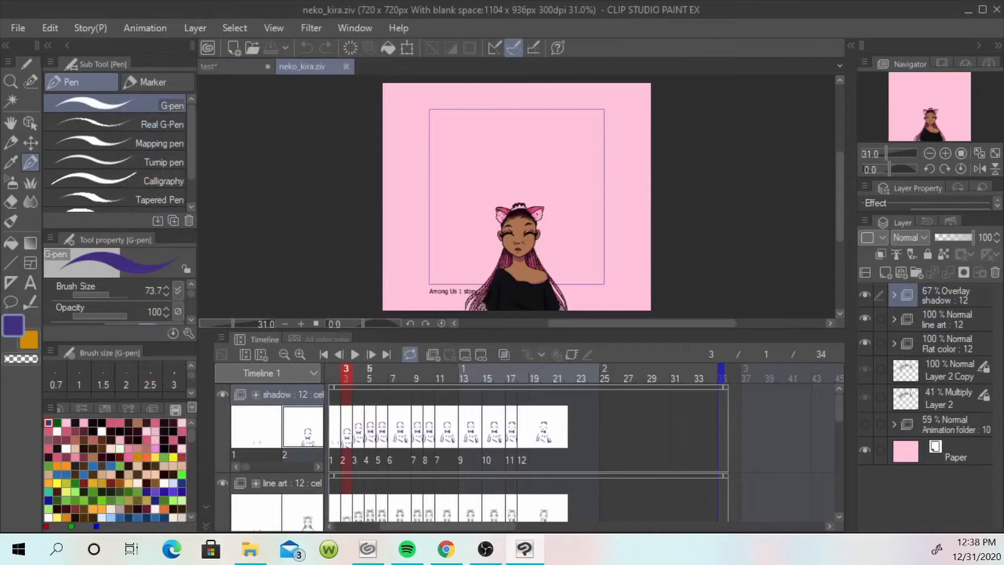
# Step: Hide the shadow, line art and Flat color folders, show the sketch animation folder, and play it from the first frame
pyautogui.click(223, 483)
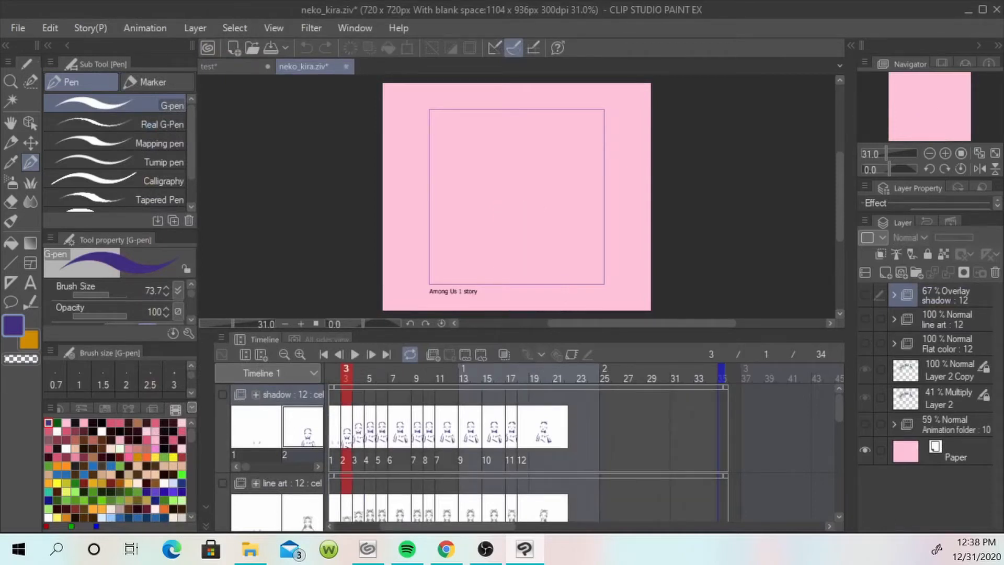
pyautogui.click(865, 424)
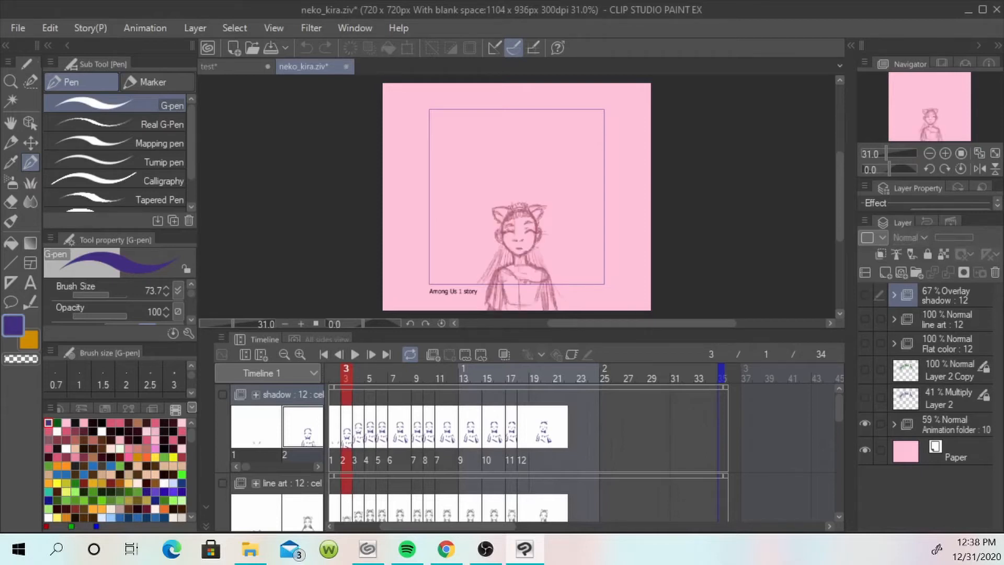
pyautogui.click(325, 354)
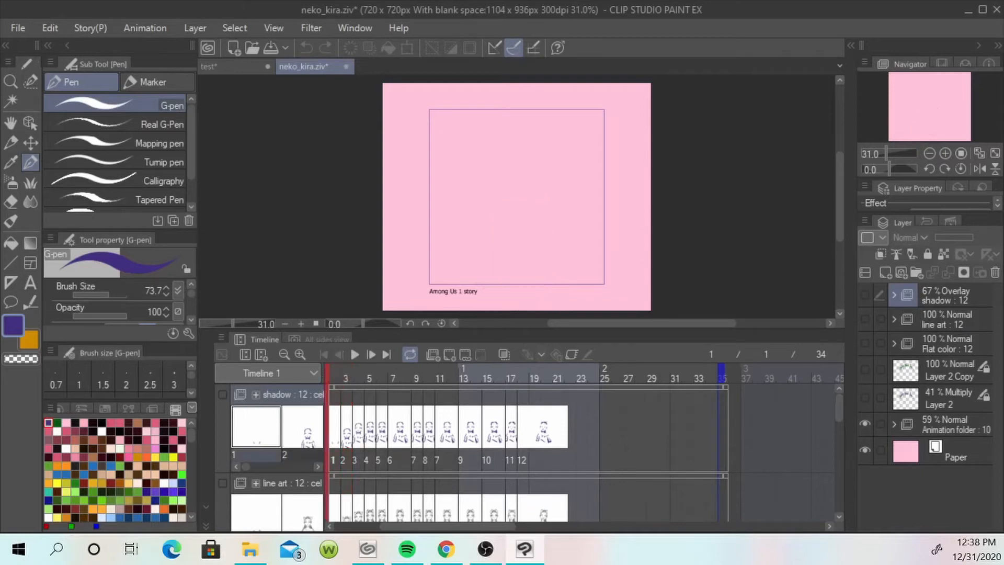
pyautogui.moveTo(414, 527); pyautogui.dragTo(369, 528)
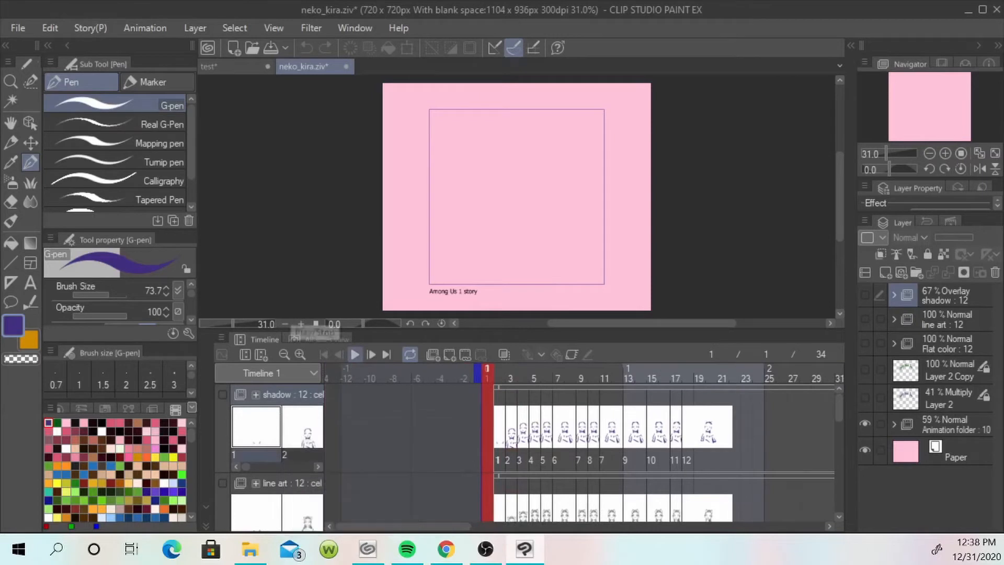
pyautogui.click(356, 355)
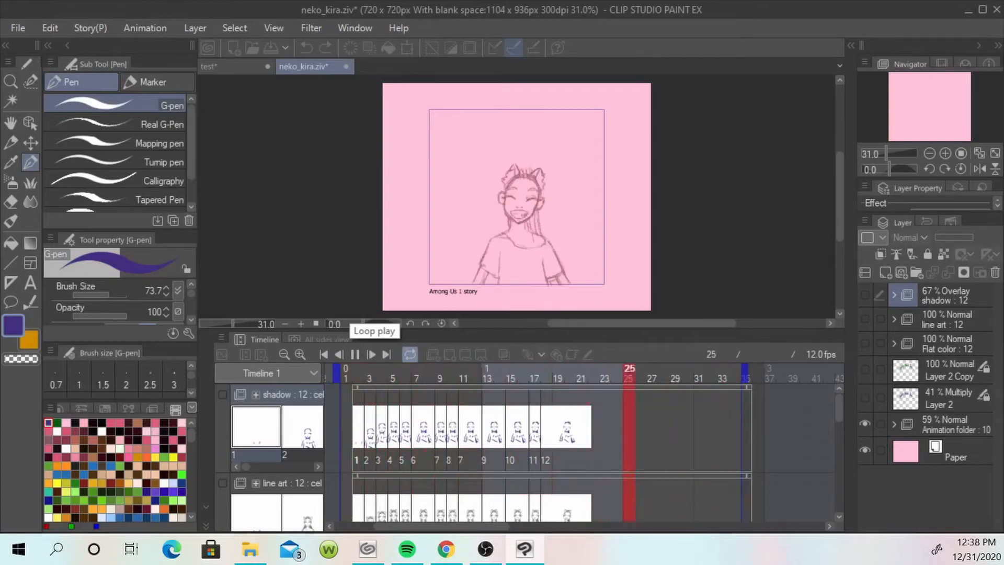
pyautogui.click(355, 354)
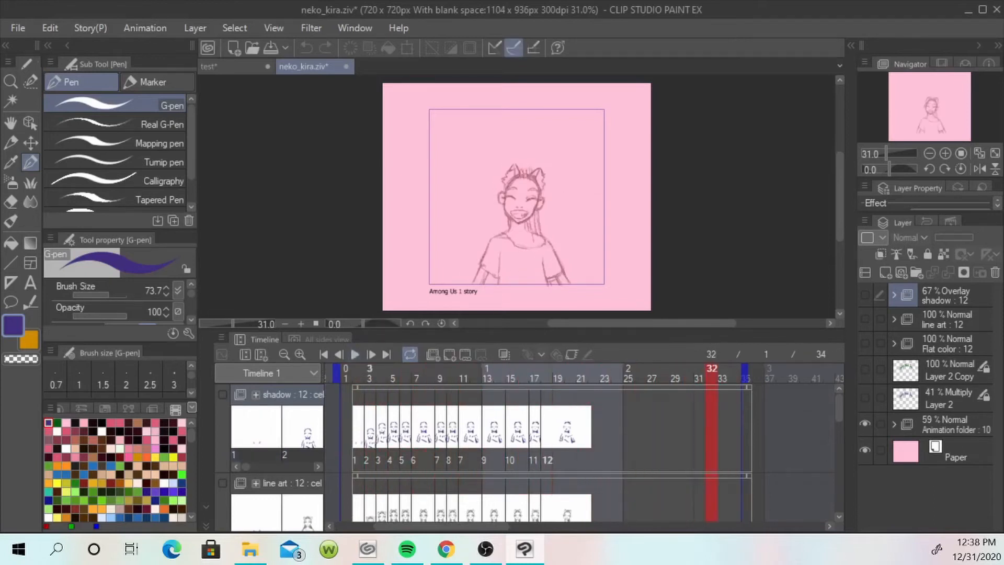
# Step: Examine the sketch cels one after another on the timeline from frame 3 to frame 20
pyautogui.moveTo(358, 373); pyautogui.dragTo(370, 374)
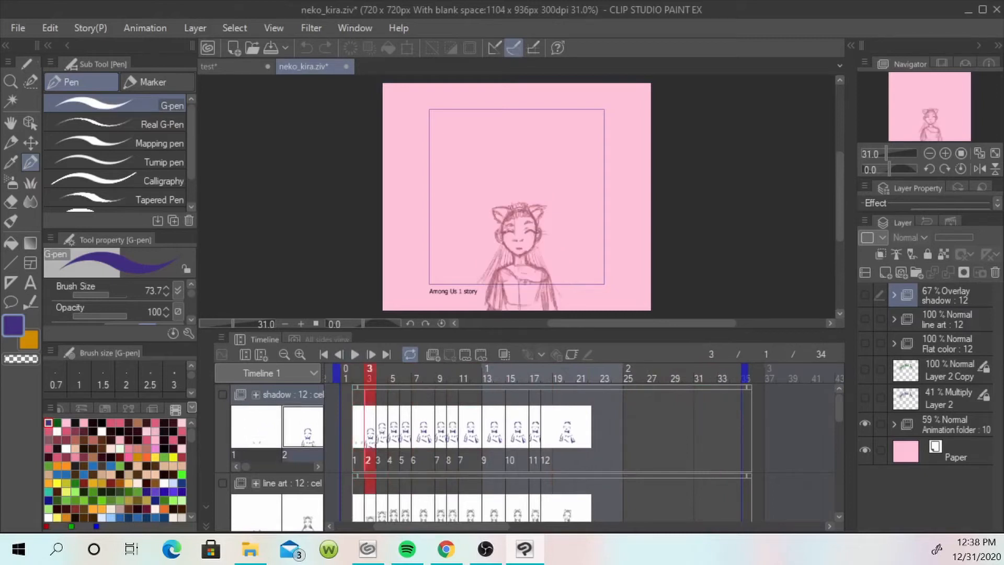
pyautogui.scroll(-5, 529, 456)
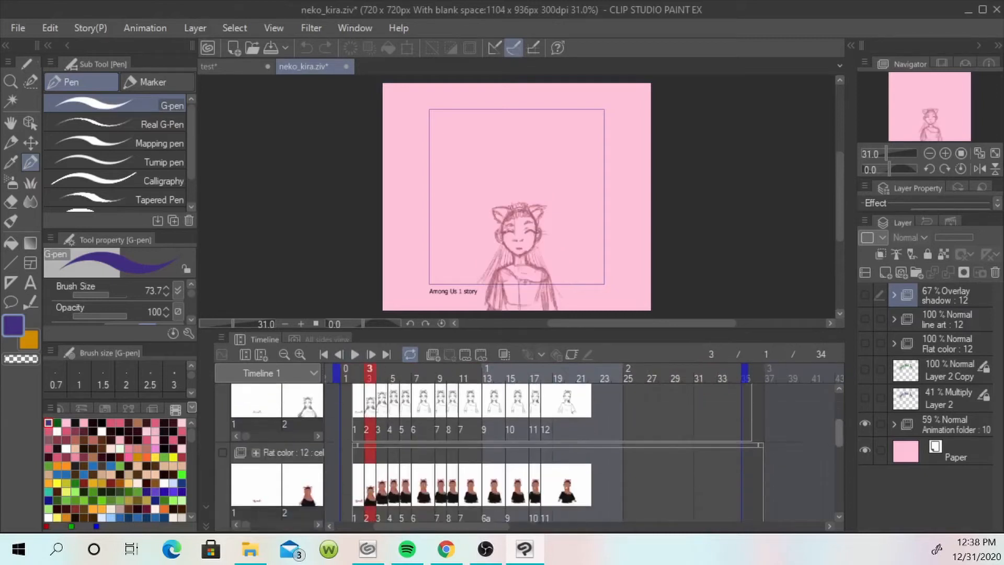
pyautogui.scroll(-2, 530, 457)
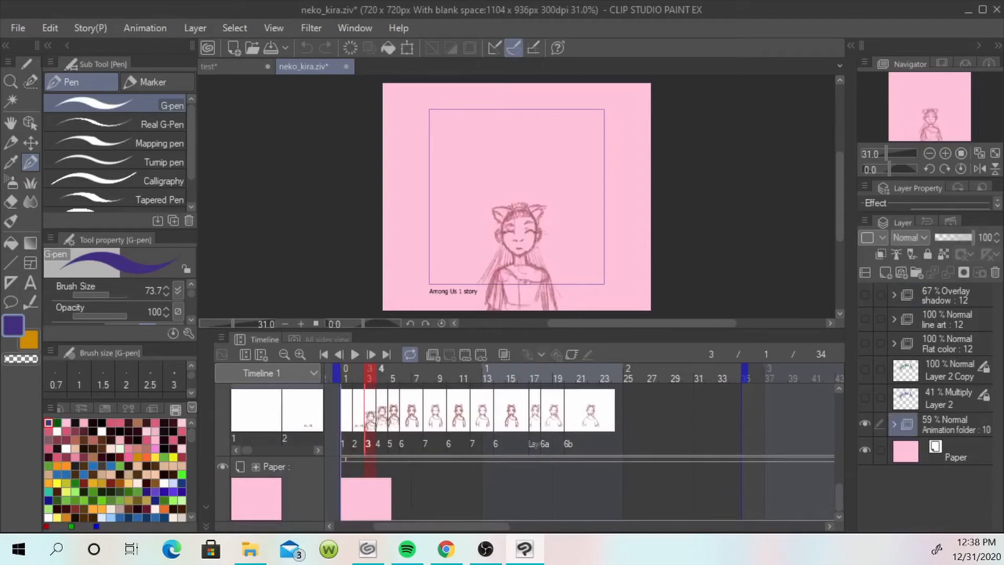
pyautogui.click(382, 374)
pyautogui.click(393, 374)
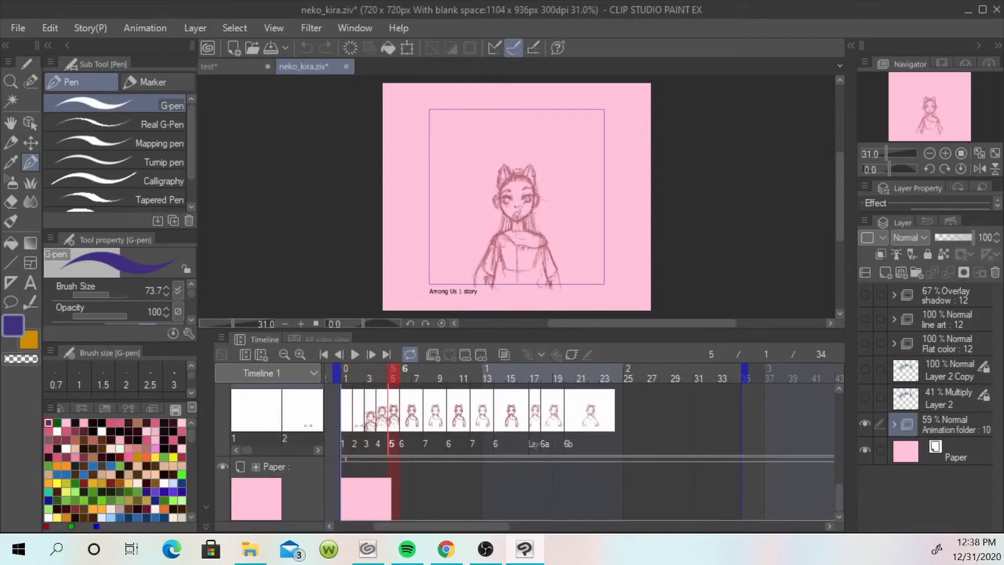
pyautogui.click(405, 373)
pyautogui.moveTo(414, 373); pyautogui.dragTo(570, 373)
pyautogui.scroll(5, 528, 455)
pyautogui.scroll(-5, 528, 455)
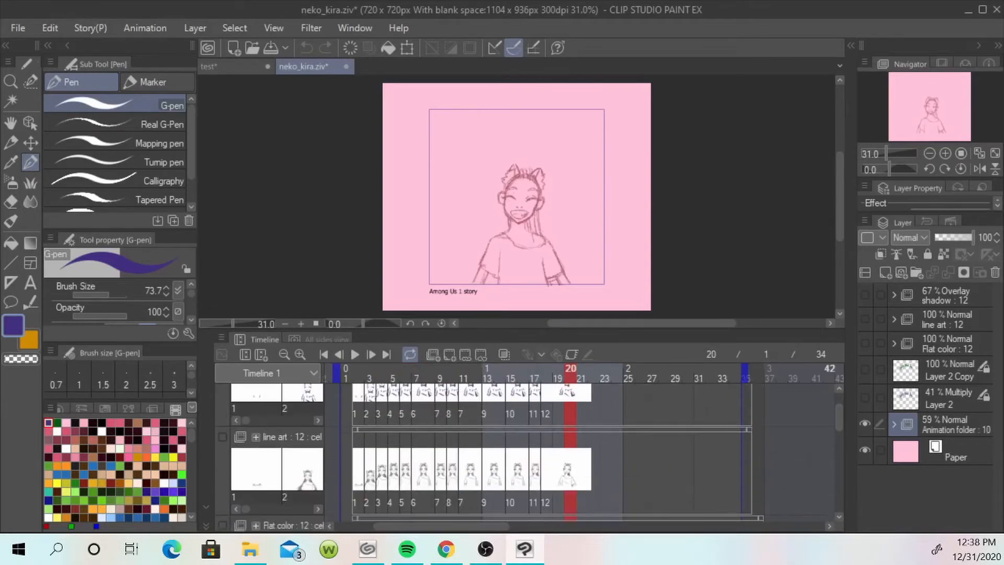
# Step: Show the line art folder, hide the sketch animation folder, and play the line art from the first frame
pyautogui.click(222, 436)
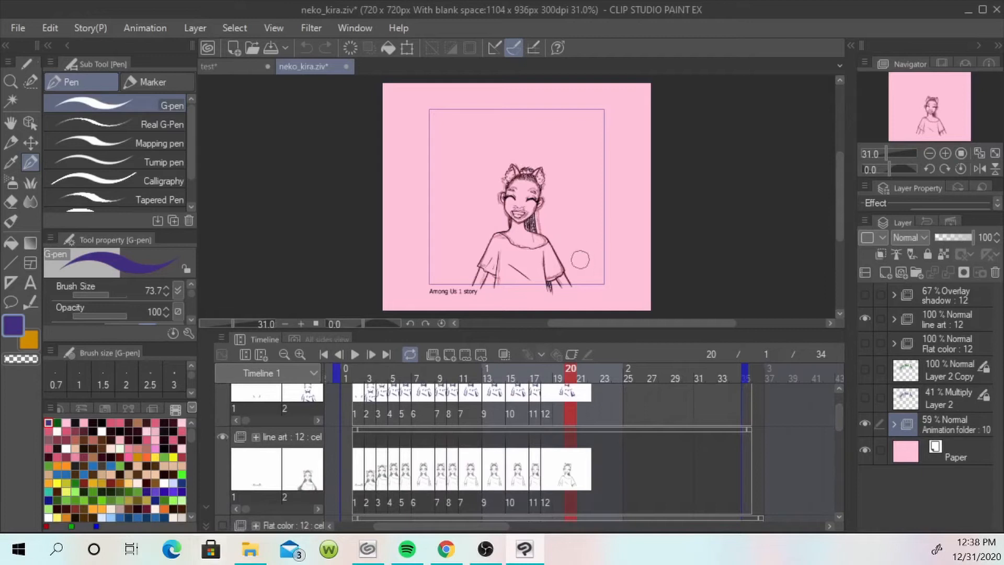
pyautogui.click(865, 422)
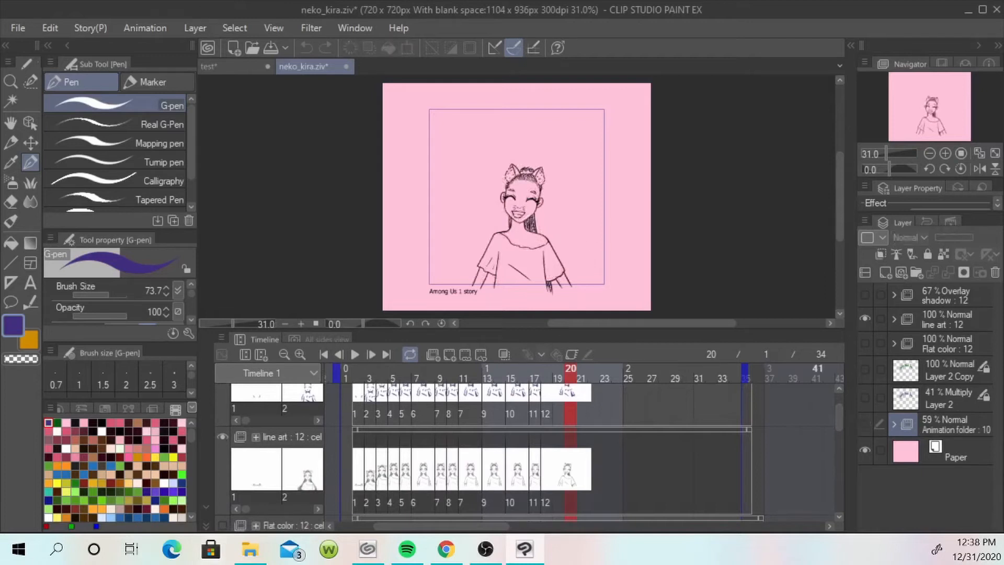
pyautogui.click(324, 354)
pyautogui.click(355, 355)
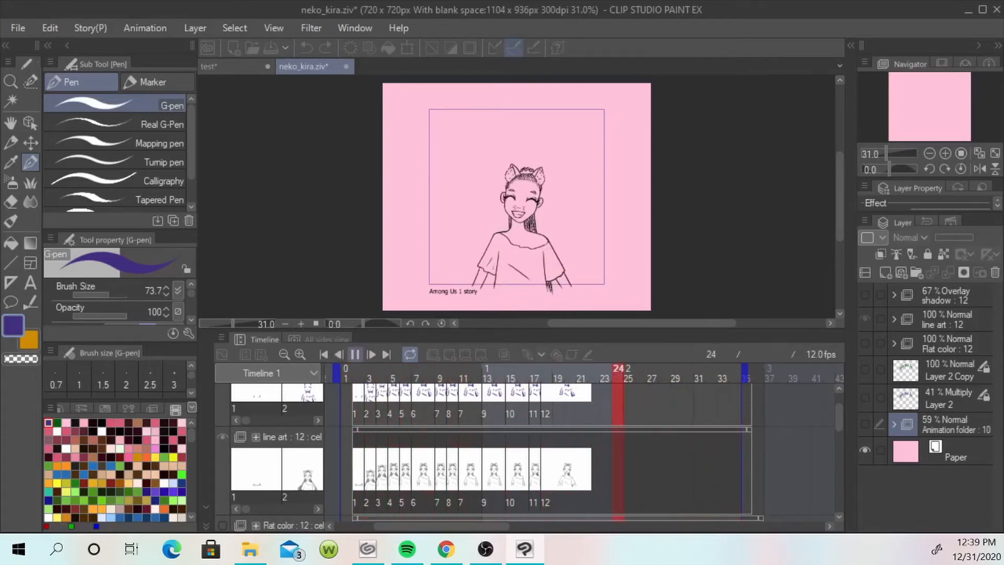
pyautogui.press('space')
# Step: Show the Flat color folder along with the line art, and play the coloured animation from the first frame
pyautogui.scroll(2, 531, 456)
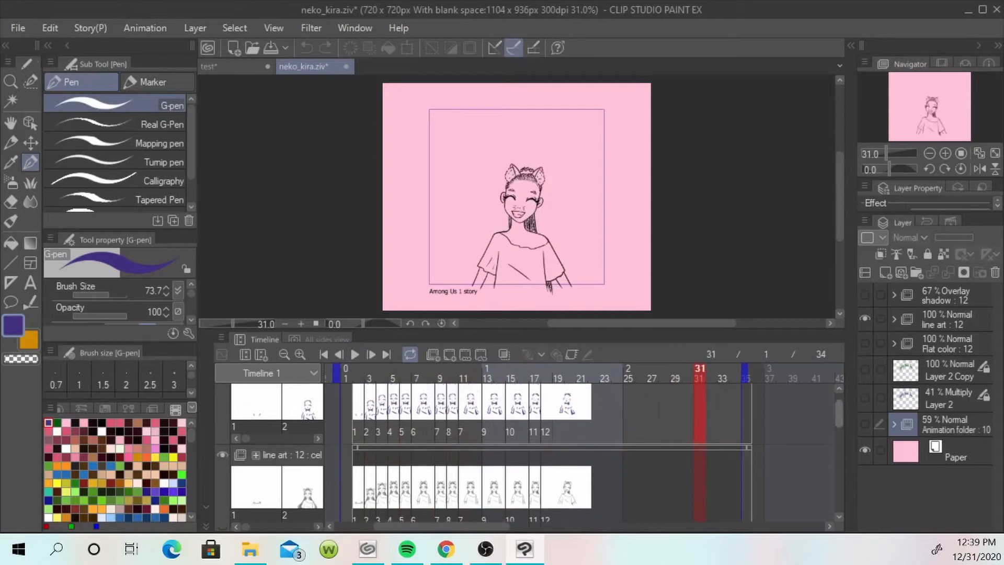
pyautogui.moveTo(839, 407); pyautogui.dragTo(839, 430)
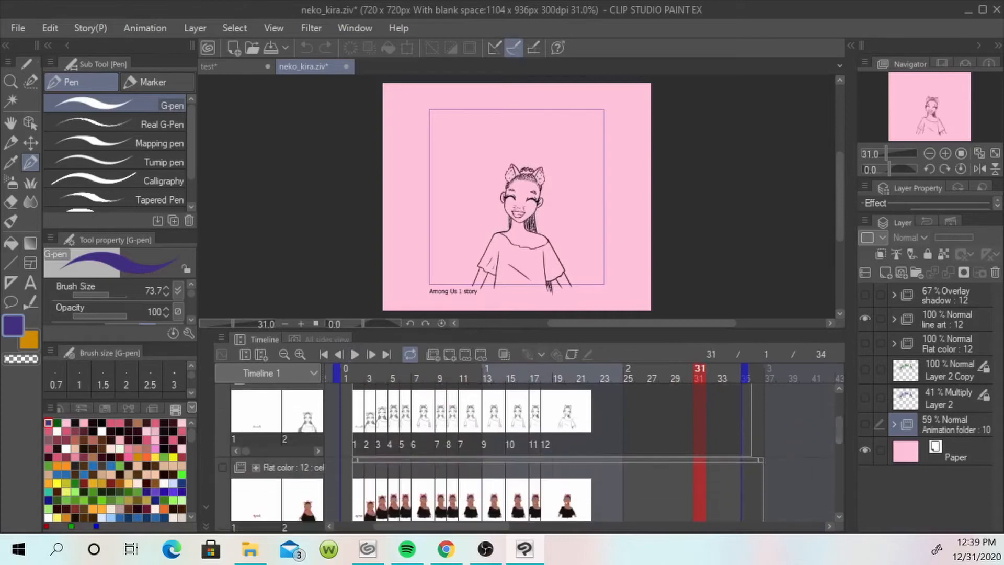
pyautogui.click(223, 467)
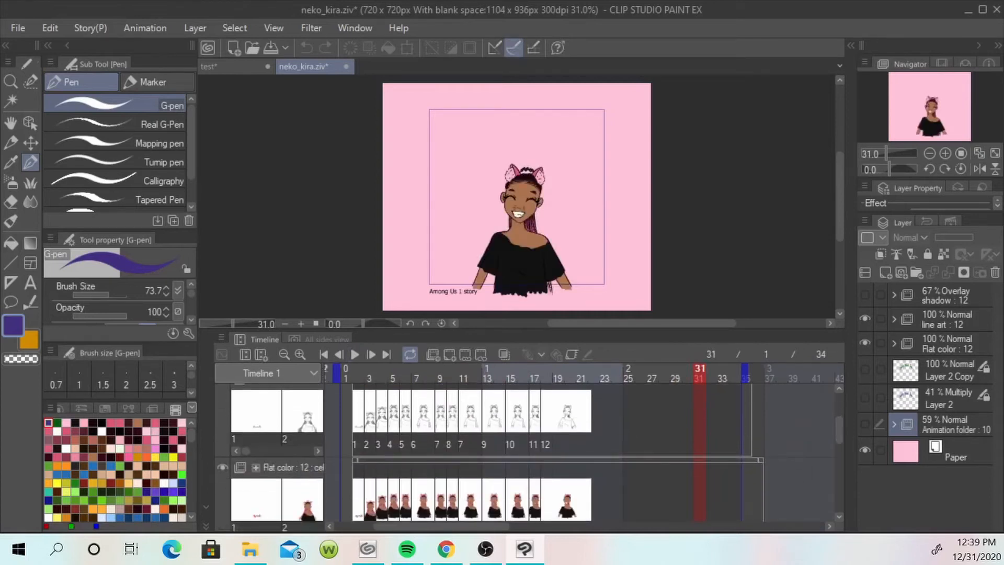
pyautogui.click(324, 355)
pyautogui.click(355, 355)
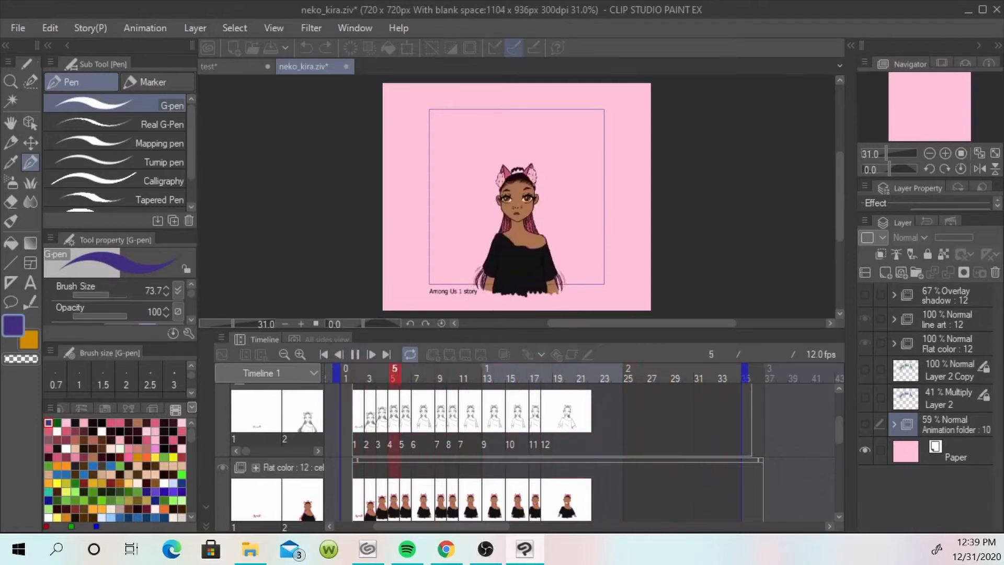
pyautogui.scroll(4, 528, 454)
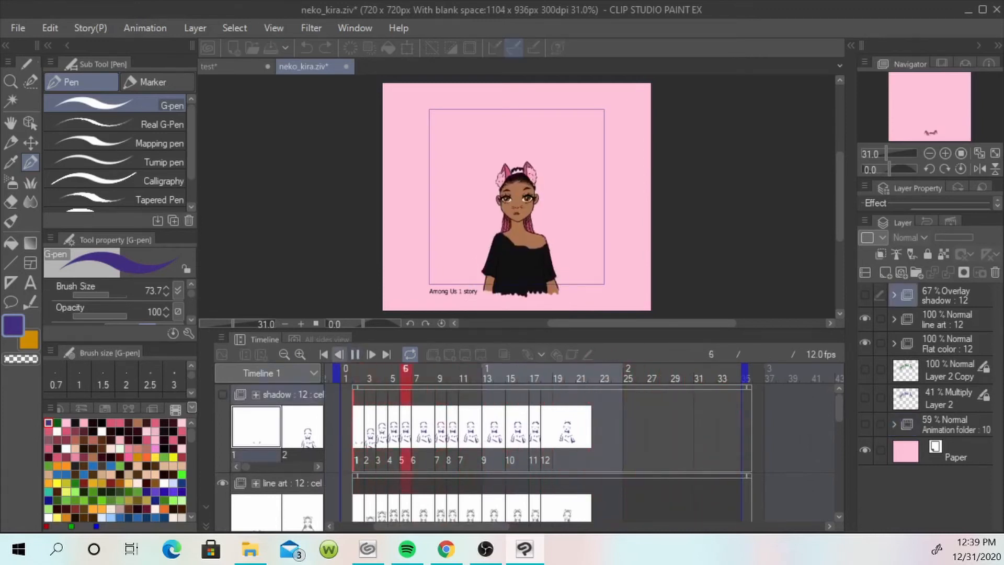
pyautogui.click(355, 354)
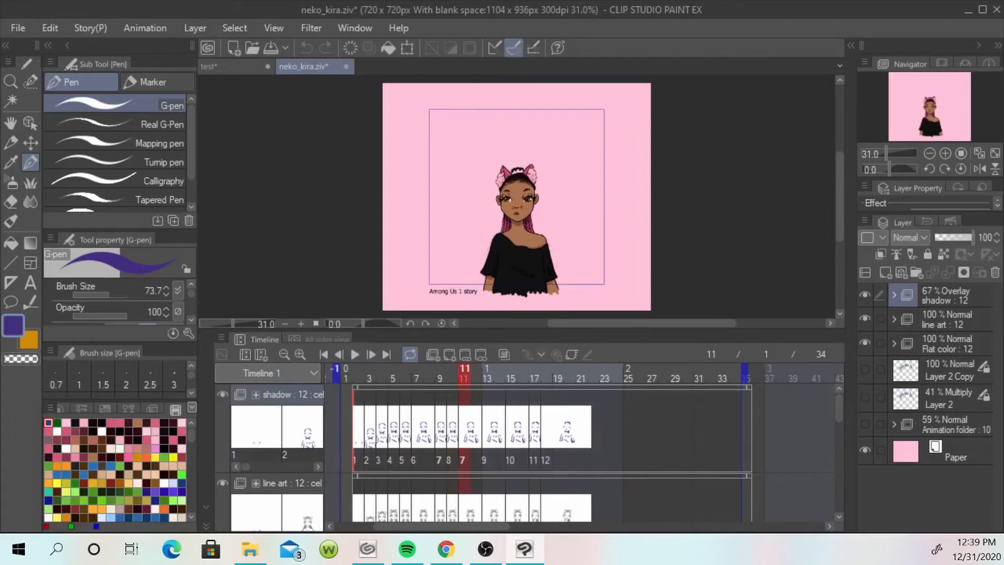
# Step: Play the coloured animation with its shadows from the first frame and stop the playback
pyautogui.click(324, 355)
pyautogui.click(355, 354)
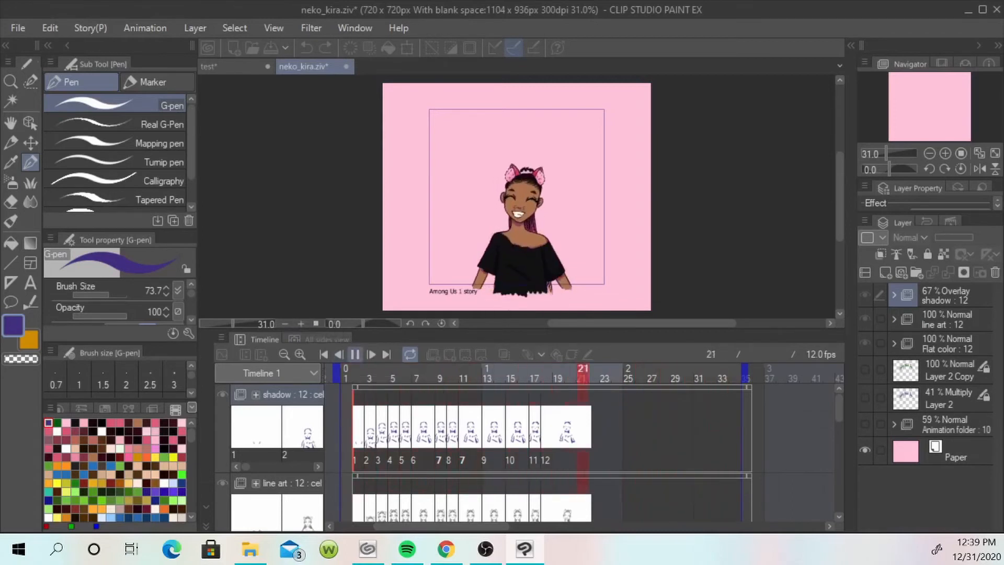
pyautogui.click(355, 354)
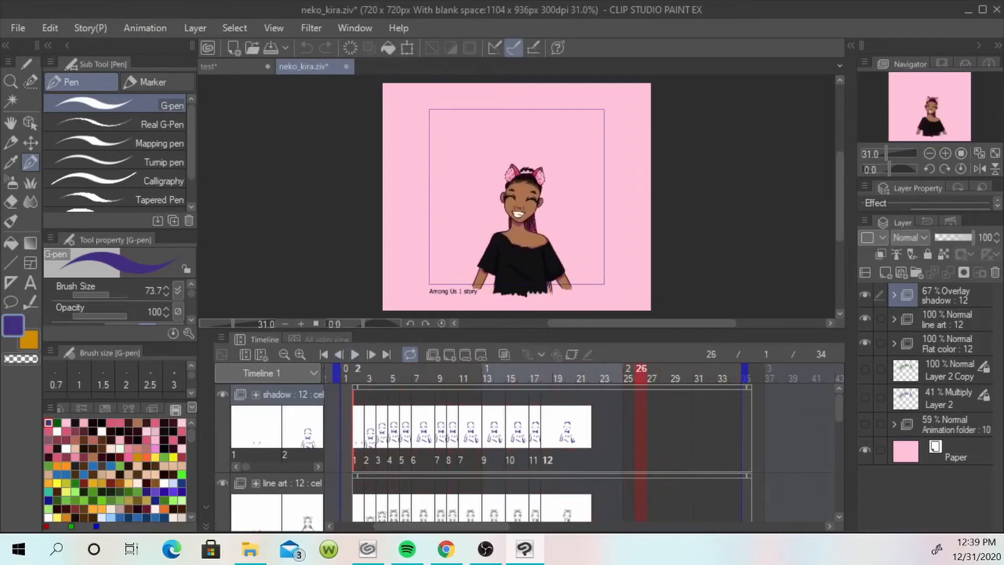
# Step: Examine frames 5 to 7 up close for stray colour around the character's braids and sleeves
pyautogui.moveTo(357, 373); pyautogui.dragTo(405, 374)
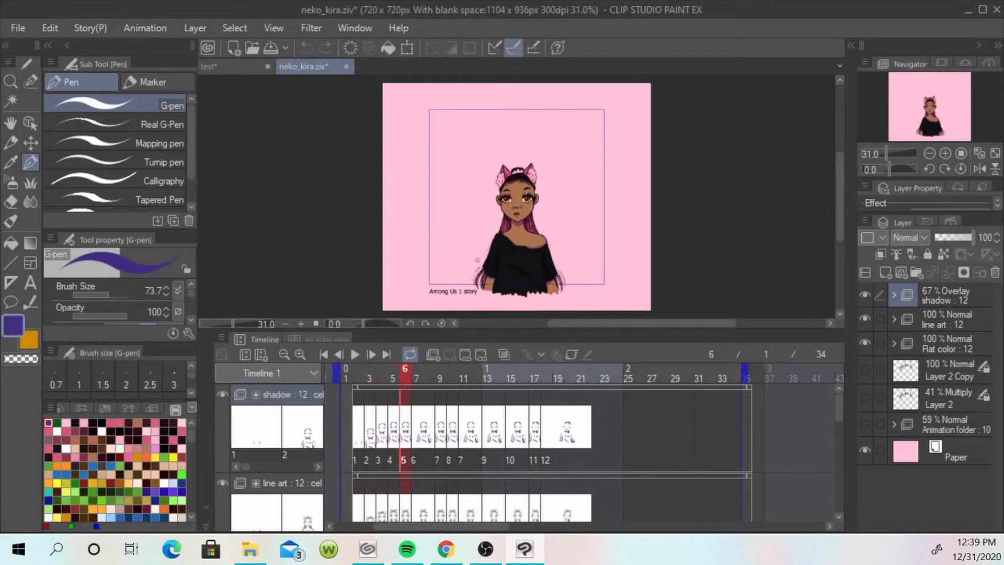
pyautogui.click(393, 373)
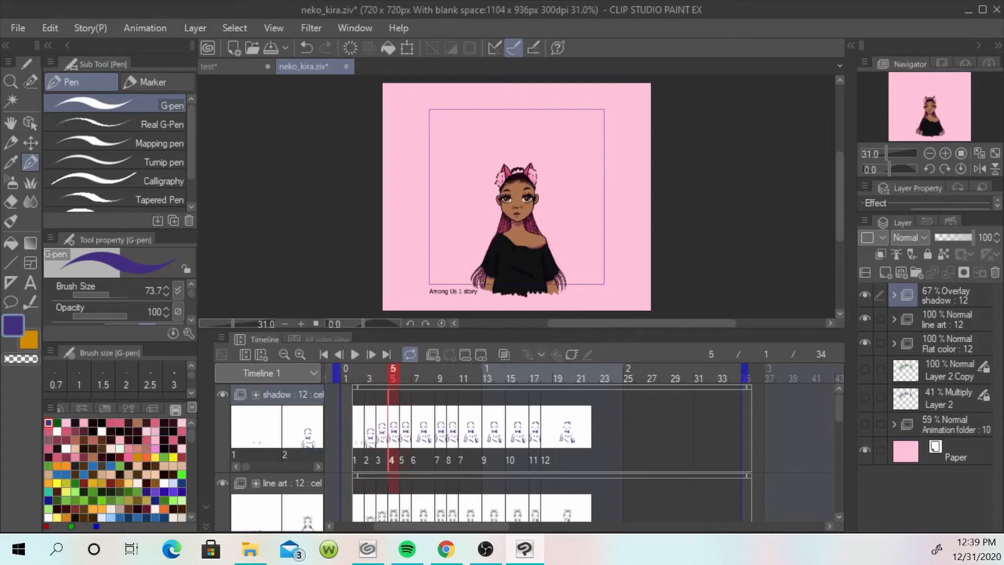
pyautogui.click(405, 374)
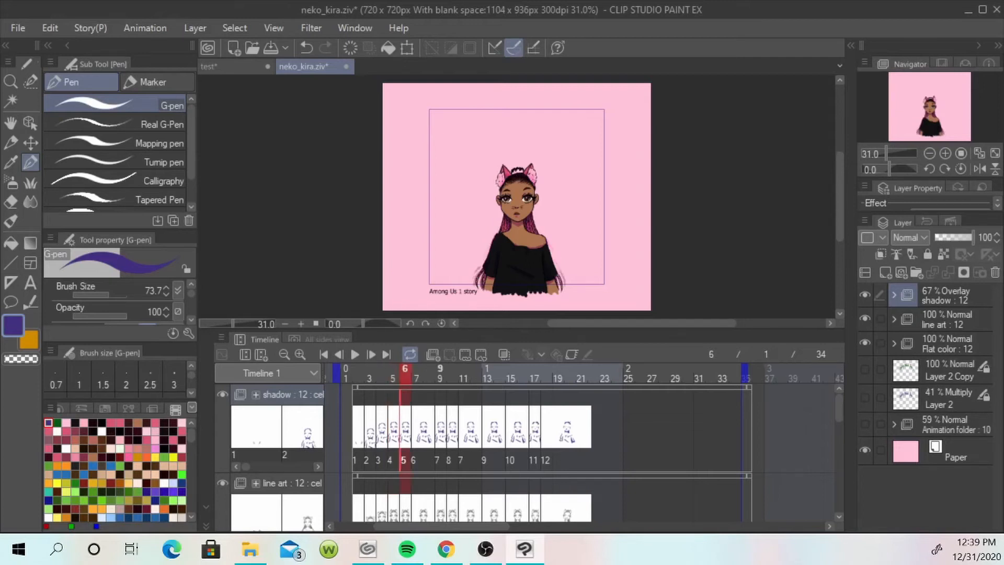
pyautogui.scroll(4, 507, 237)
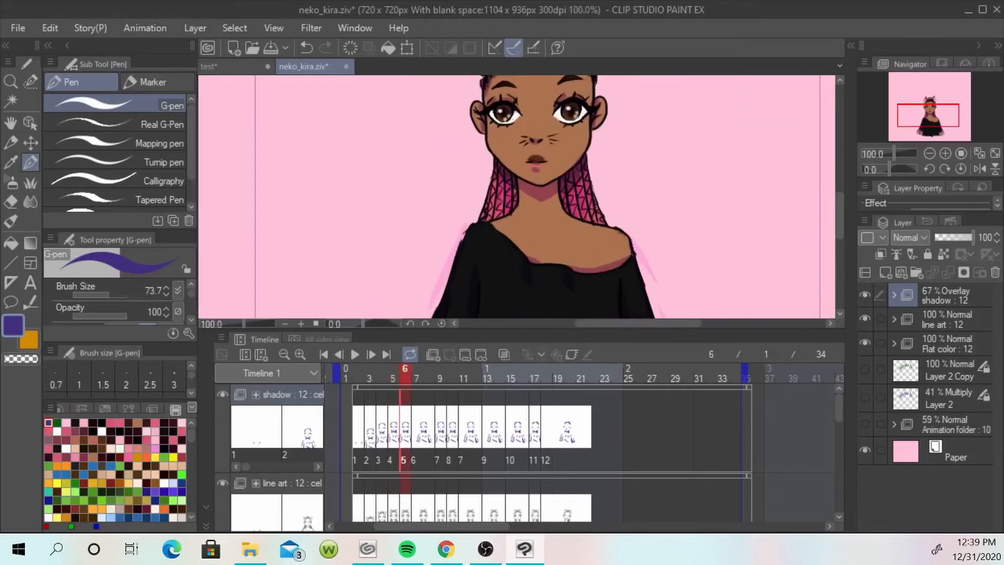
pyautogui.scroll(-3, 404, 201)
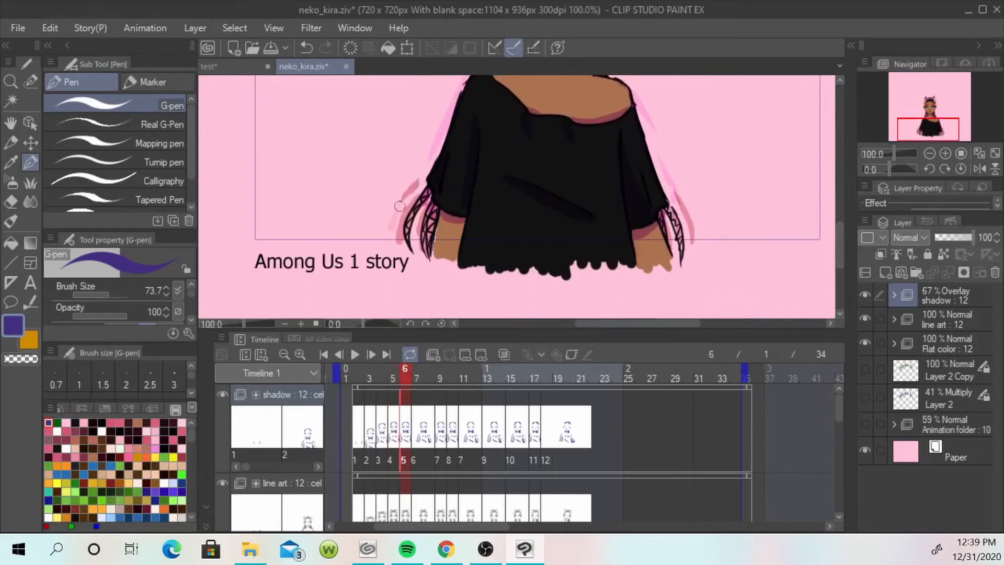
pyautogui.click(417, 374)
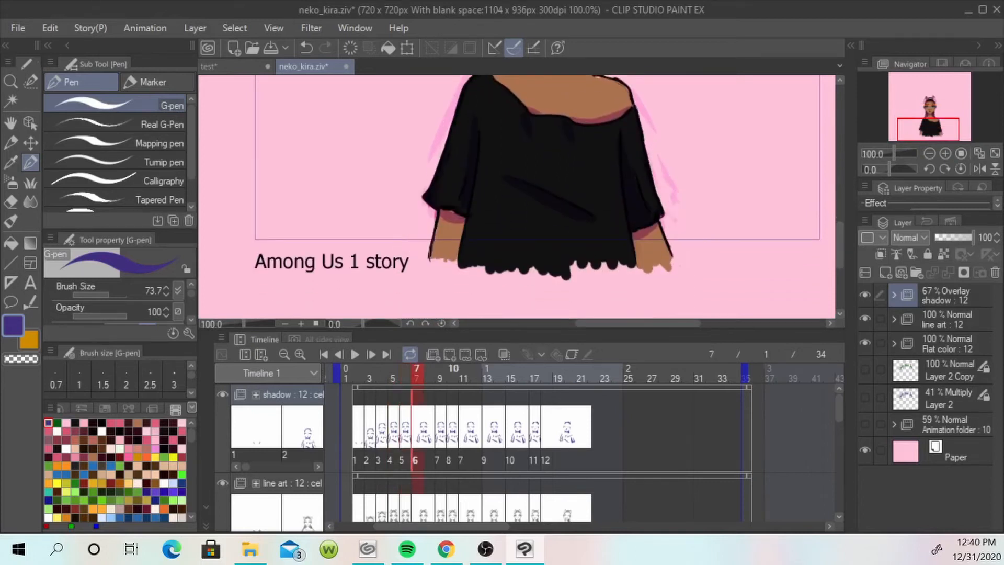
# Step: On the Flat color cel at frame 6, erase the stray colour outside the braids beside the sleeve and compare with frame 7
pyautogui.scroll(-4, 830, 445)
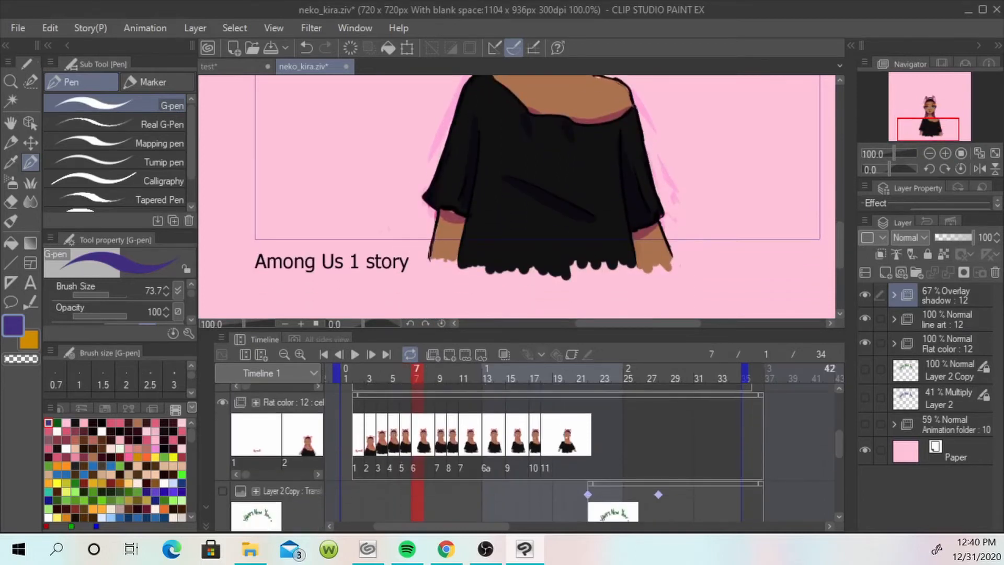
pyautogui.click(405, 434)
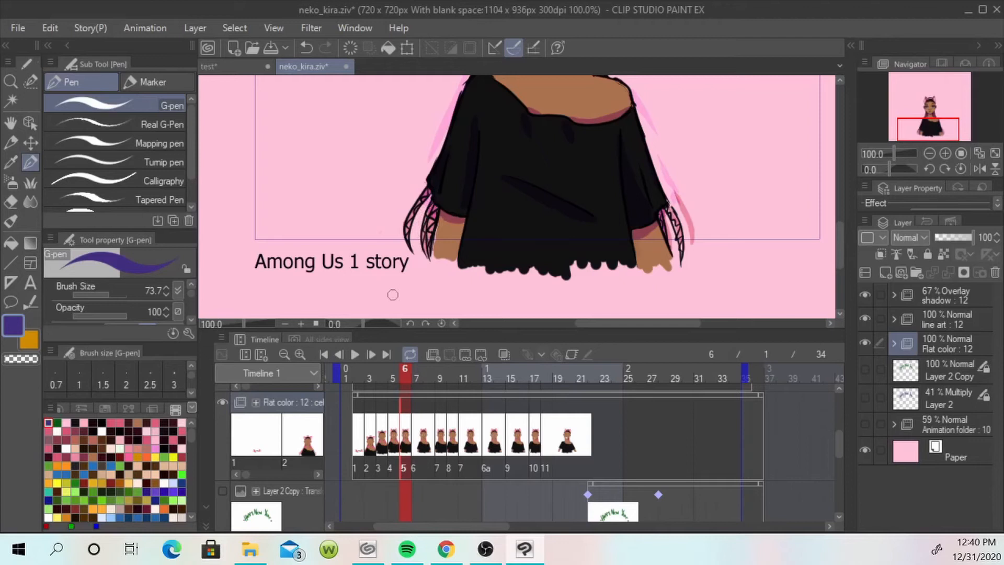
pyautogui.moveTo(677, 196)
pyautogui.mouseDown()
pyautogui.moveTo(704, 249)
pyautogui.moveTo(681, 216)
pyautogui.moveTo(676, 239)
pyautogui.moveTo(669, 220)
pyautogui.moveTo(676, 262)
pyautogui.mouseUp()
pyautogui.click(417, 374)
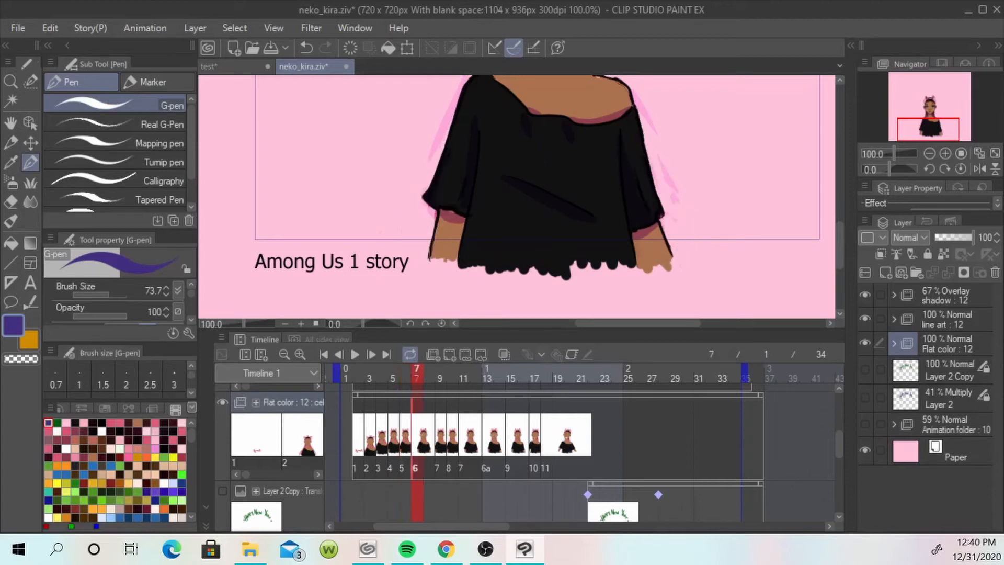
# Step: On the shadow cel at frame 6, erase the stray shadow strokes outside both sleeves
pyautogui.scroll(3, 830, 450)
pyautogui.click(405, 432)
pyautogui.moveTo(433, 139); pyautogui.dragTo(457, 82)
pyautogui.moveTo(657, 122)
pyautogui.mouseDown()
pyautogui.moveTo(670, 197)
pyautogui.moveTo(677, 180)
pyautogui.moveTo(653, 134)
pyautogui.mouseUp()
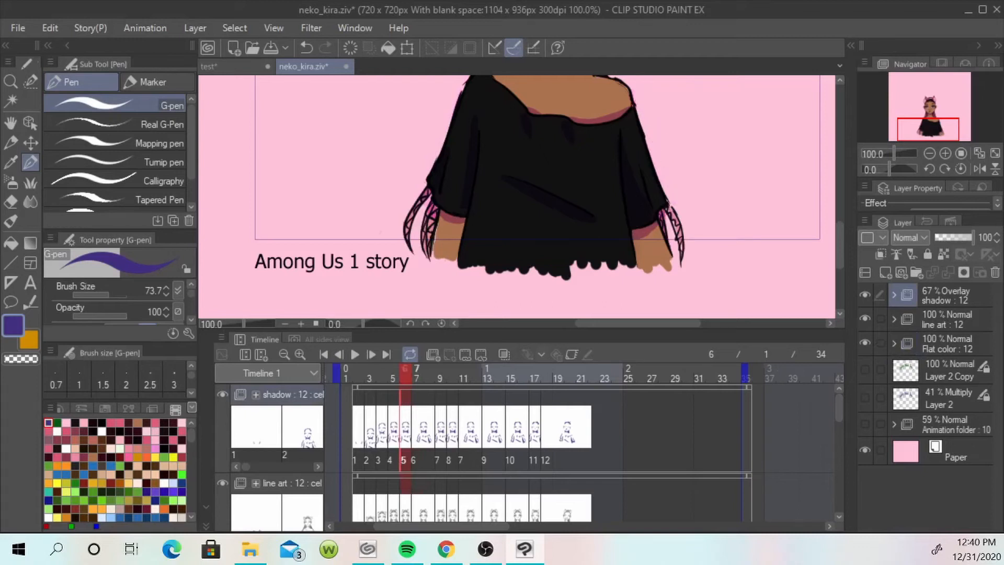
# Step: On the shadow cel at frame 7, erase the stray shadow outside both sleeves and beside the braids
pyautogui.press('Right')
pyautogui.moveTo(648, 96)
pyautogui.mouseDown()
pyautogui.moveTo(648, 137)
pyautogui.moveTo(682, 216)
pyautogui.moveTo(646, 135)
pyautogui.mouseUp()
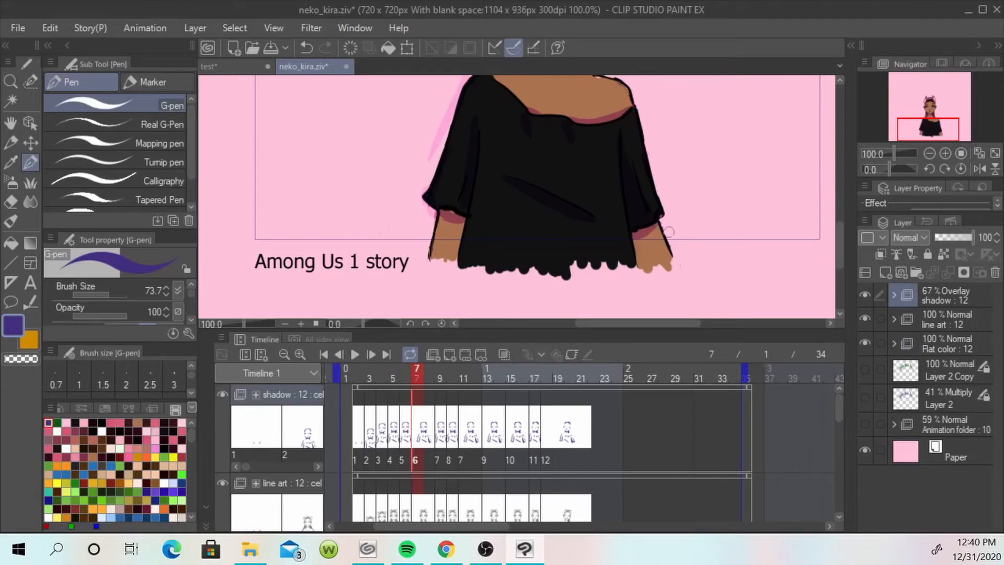
pyautogui.moveTo(425, 152)
pyautogui.mouseDown()
pyautogui.moveTo(451, 93)
pyautogui.moveTo(451, 112)
pyautogui.mouseUp()
pyautogui.moveTo(424, 201); pyautogui.dragTo(422, 195)
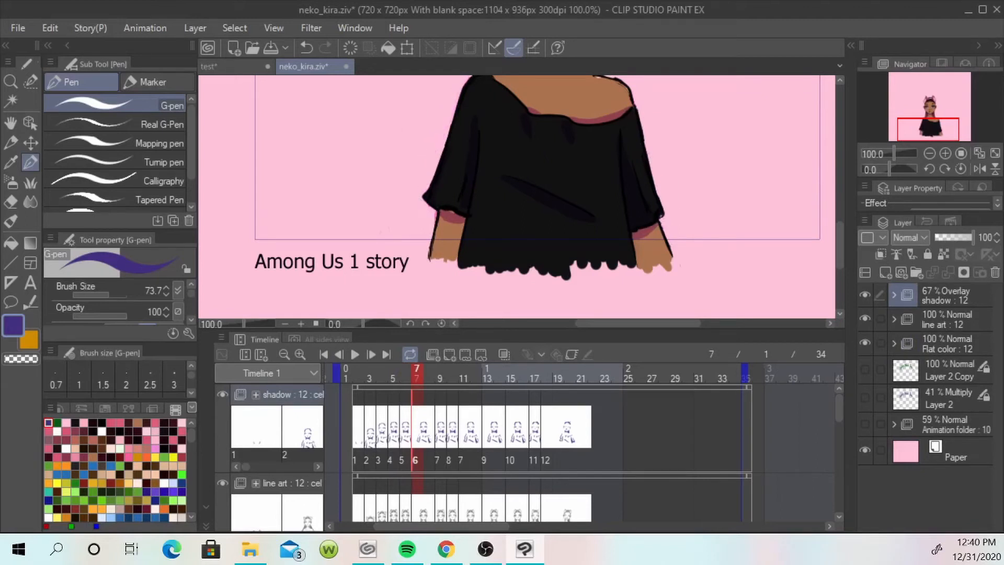
pyautogui.scroll(5, 596, 174)
pyautogui.moveTo(591, 151); pyautogui.dragTo(593, 113)
# Step: Recheck frames 6 and 7 from head to hem for leftover shadow outside the character
pyautogui.click(404, 370)
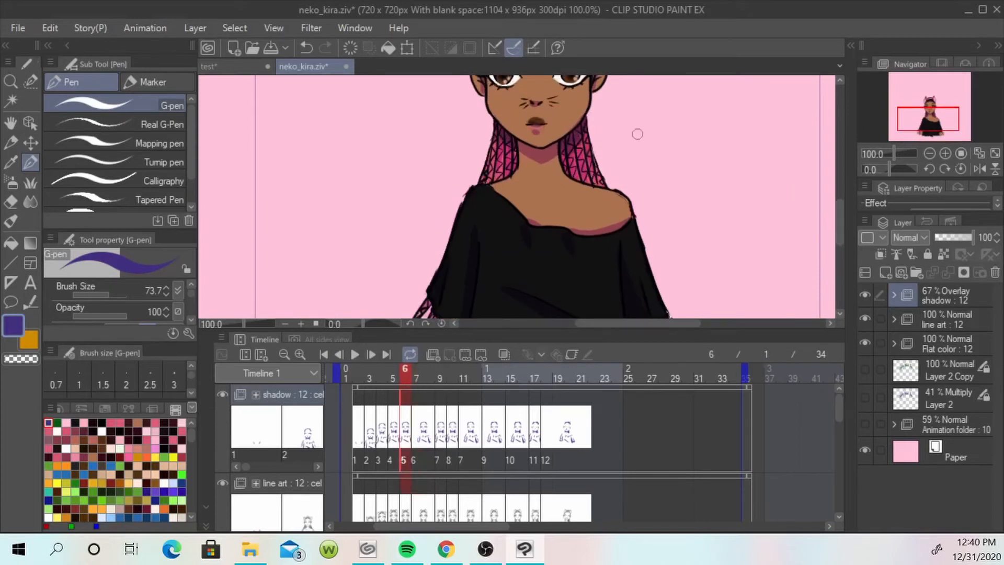
pyautogui.scroll(3, 517, 196)
pyautogui.scroll(-6, 517, 197)
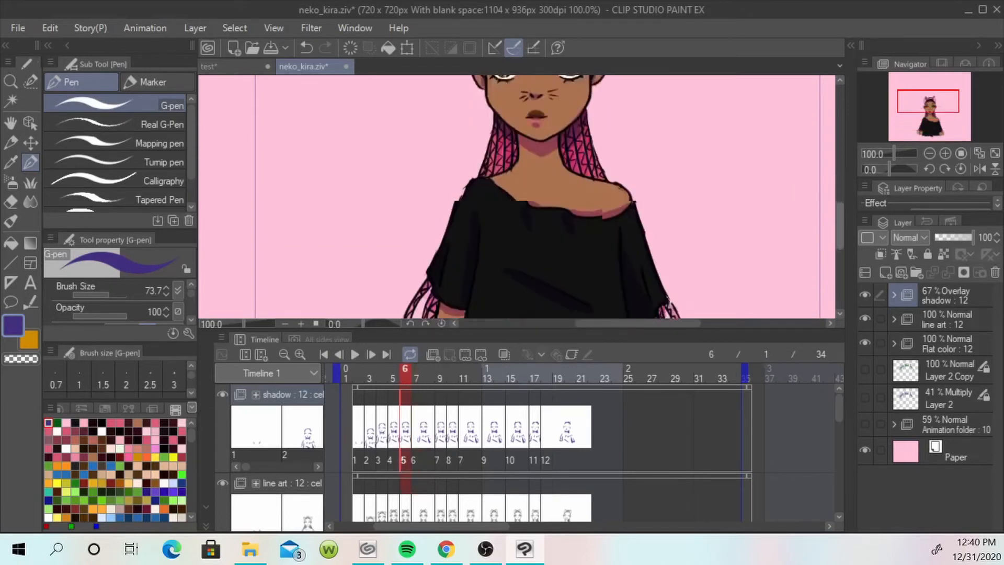
pyautogui.moveTo(840, 245); pyautogui.dragTo(840, 248)
pyautogui.click(416, 370)
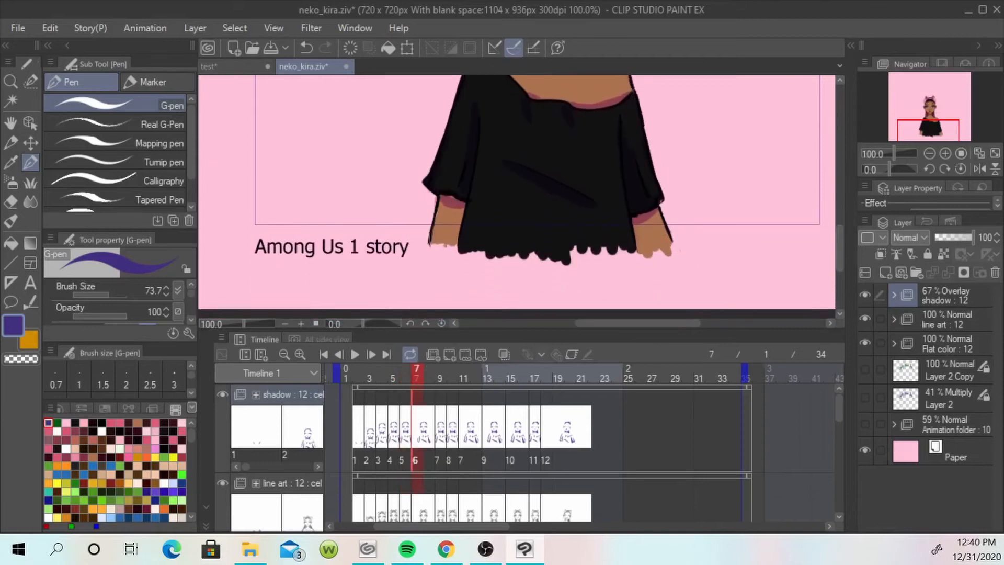
pyautogui.scroll(5, 517, 196)
# Step: On the shadow cel at frame 9, erase the stray shadow along the outer edges of both sleeves
pyautogui.moveTo(840, 199); pyautogui.dragTo(840, 235)
pyautogui.click(441, 370)
pyautogui.moveTo(637, 146); pyautogui.dragTo(679, 276)
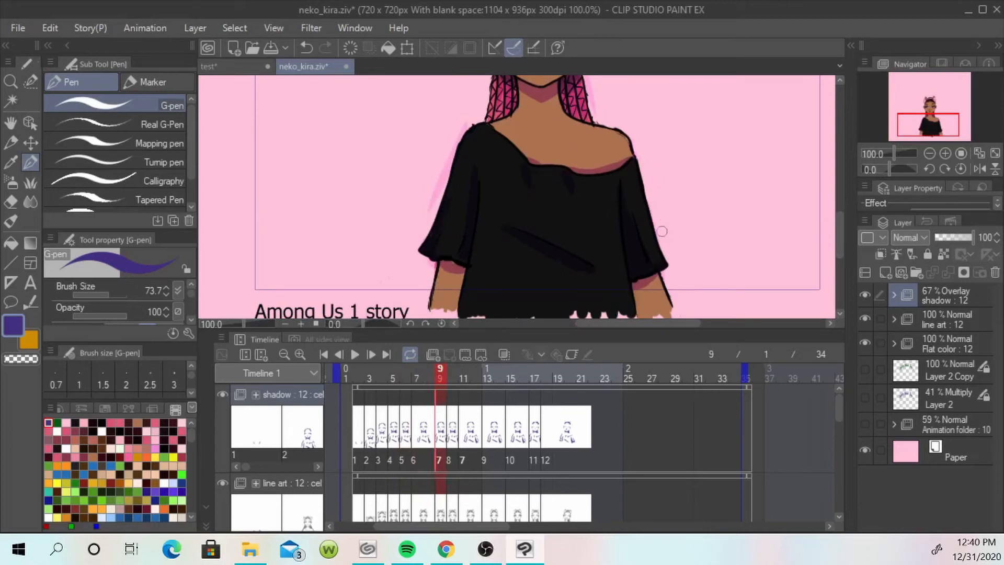
pyautogui.moveTo(454, 137); pyautogui.dragTo(434, 210)
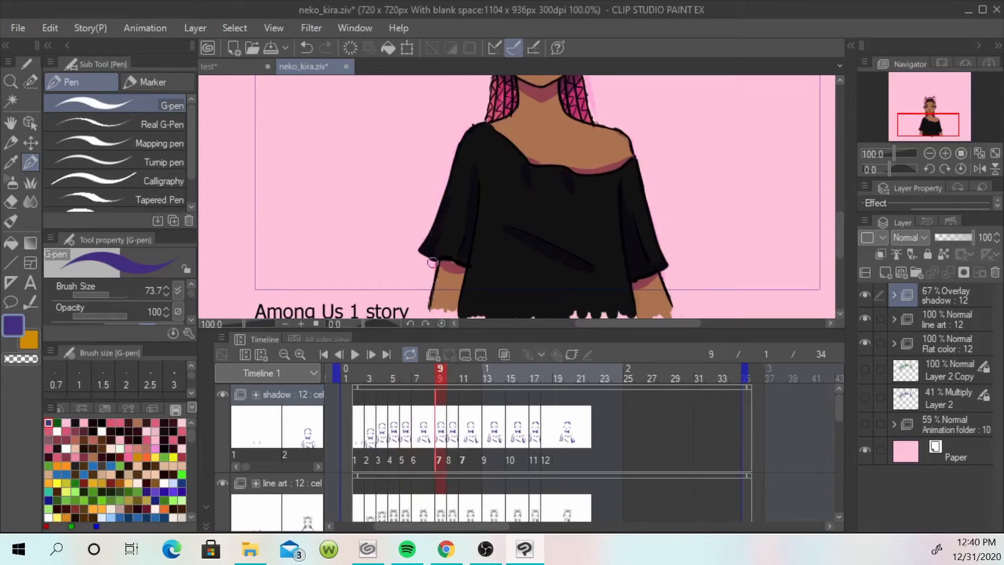
# Step: On the shadow cel at frame 10, erase the stray shadow beside the braids and around both shoulders and sleeves
pyautogui.moveTo(840, 234)
pyautogui.mouseDown()
pyautogui.moveTo(840, 254)
pyautogui.moveTo(840, 192)
pyautogui.moveTo(840, 214)
pyautogui.mouseUp()
pyautogui.press('.')
pyautogui.moveTo(589, 184); pyautogui.dragTo(591, 198)
pyautogui.moveTo(645, 260); pyautogui.dragTo(650, 280)
pyautogui.moveTo(629, 228); pyautogui.dragTo(639, 270)
pyautogui.moveTo(840, 216); pyautogui.dragTo(840, 245)
pyautogui.moveTo(664, 183); pyautogui.dragTo(674, 245)
pyautogui.moveTo(430, 176); pyautogui.dragTo(467, 90)
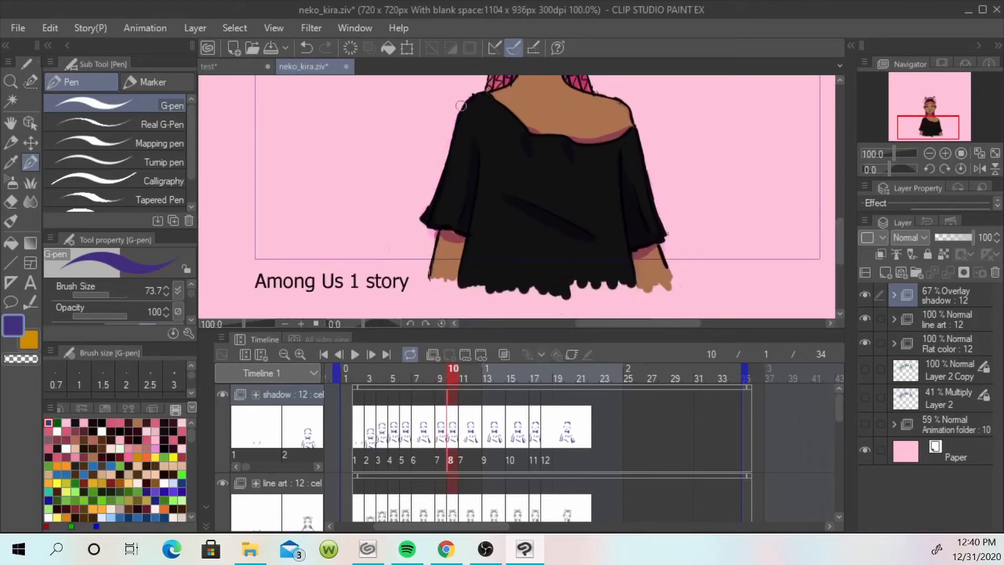
pyautogui.moveTo(431, 225); pyautogui.dragTo(418, 223)
pyautogui.scroll(6, 828, 250)
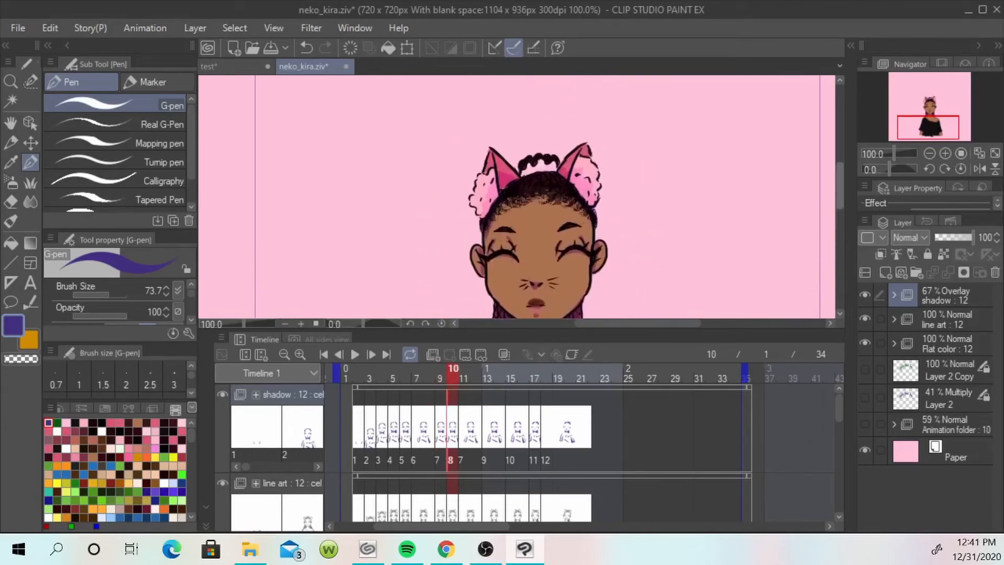
# Step: Check the shadow cels at frames 11 and 13 for stray marks around the head, braids and sleeves
pyautogui.press('Right')
pyautogui.scroll(-5, 813, 149)
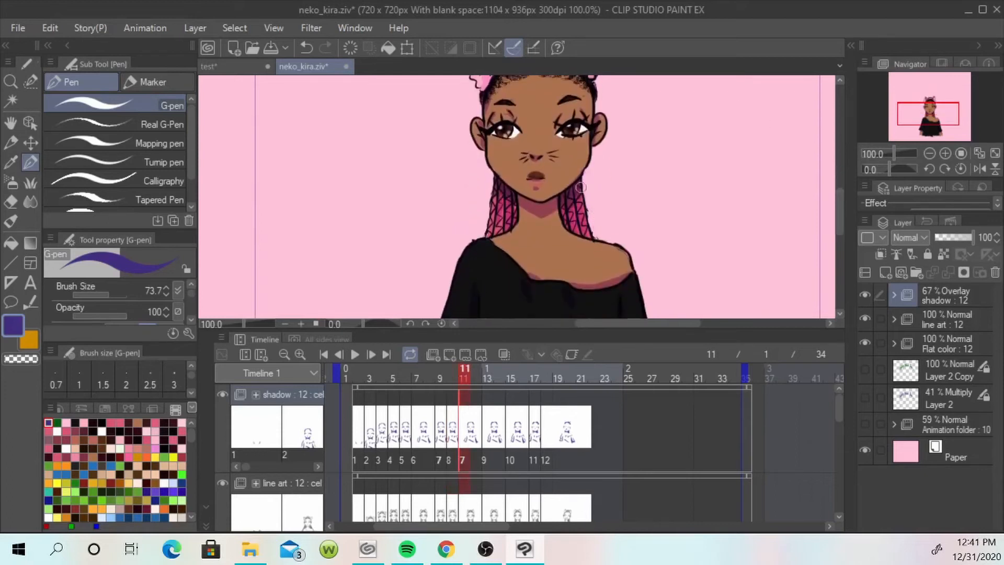
pyautogui.scroll(-5, 696, 248)
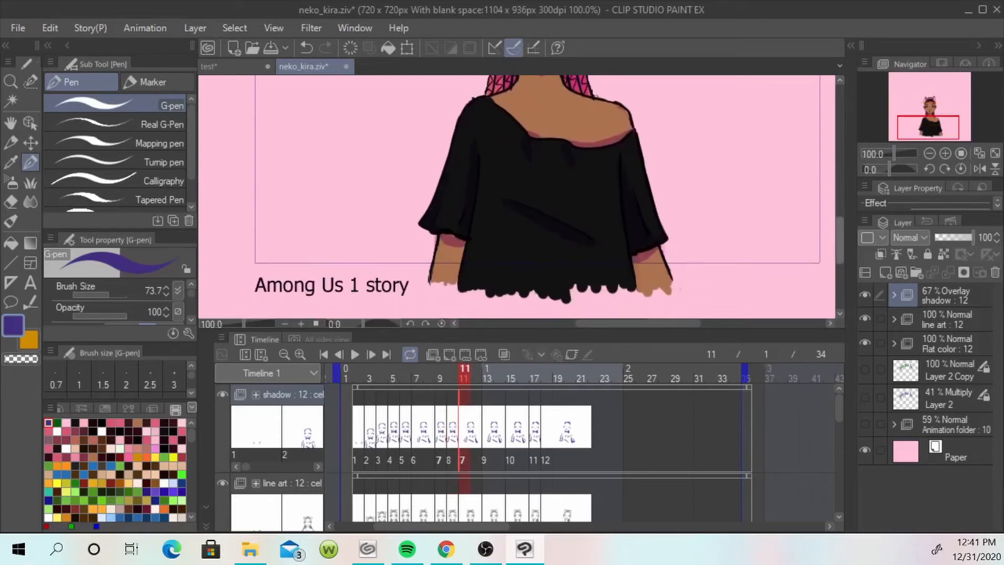
pyautogui.press('Right')
pyautogui.press('Right')
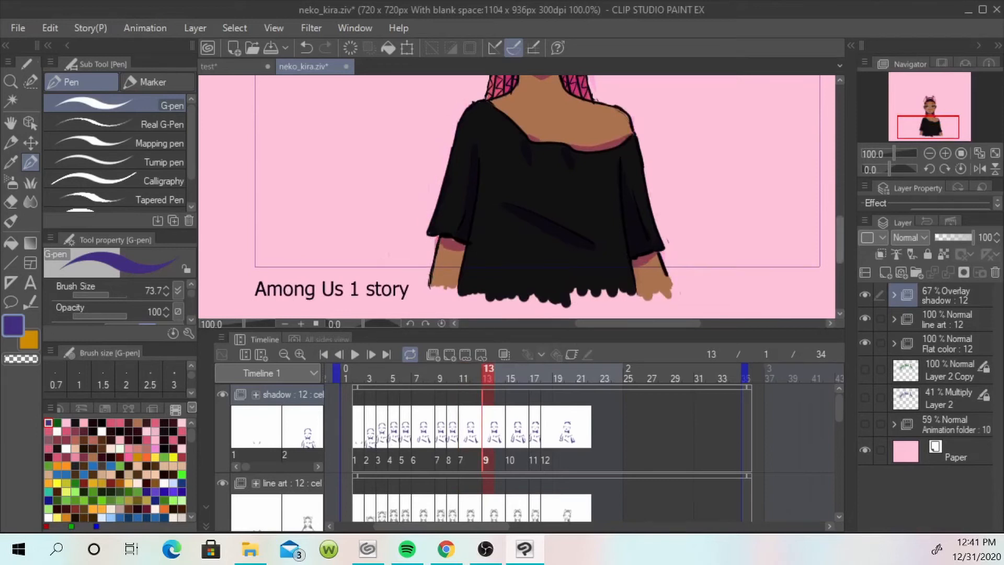
pyautogui.scroll(5, 778, 207)
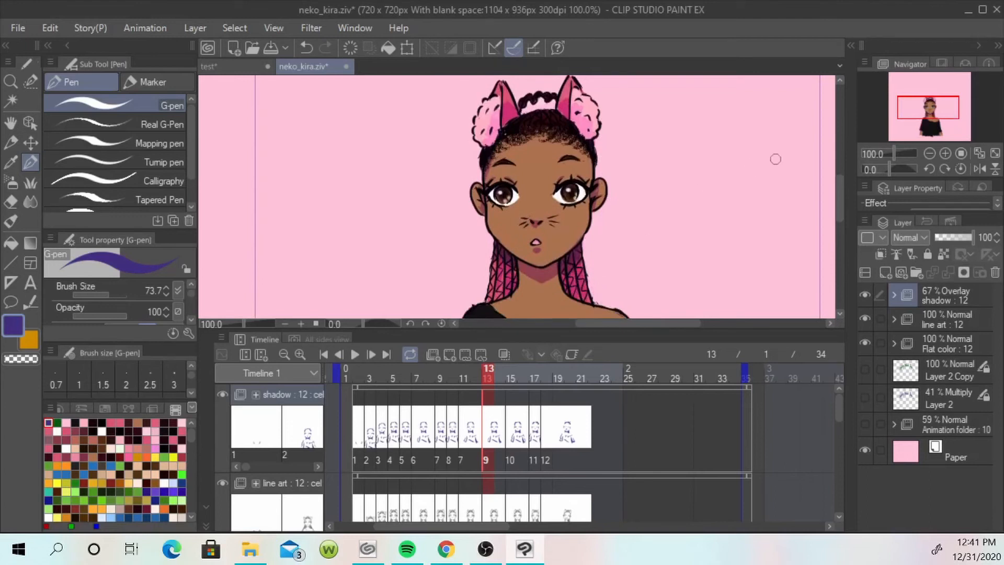
# Step: On the shadow cel at frame 16, erase the stray shadow outside both sleeves
pyautogui.click(524, 373)
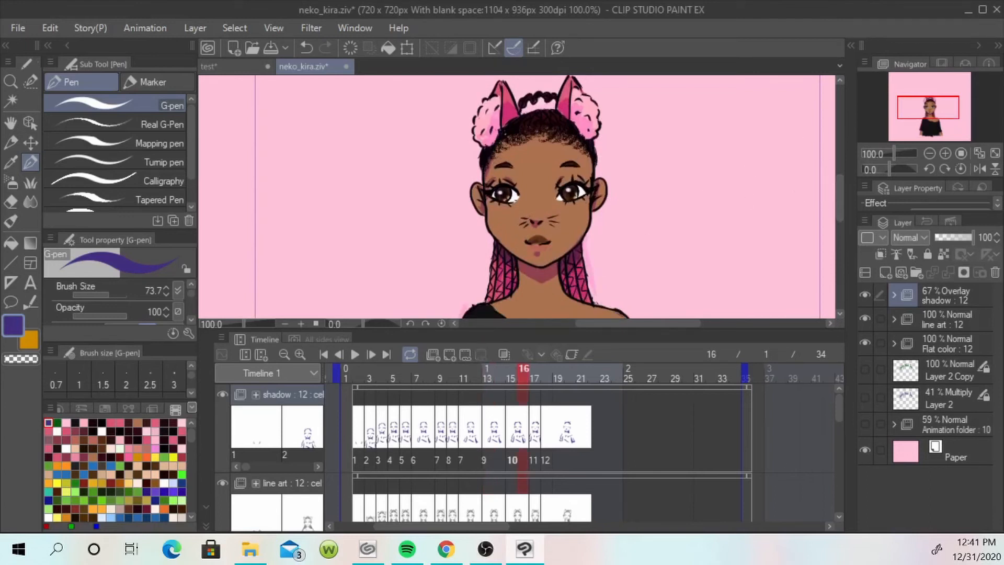
pyautogui.scroll(-4, 725, 191)
pyautogui.moveTo(437, 177)
pyautogui.mouseDown()
pyautogui.moveTo(429, 222)
pyautogui.moveTo(429, 269)
pyautogui.mouseUp()
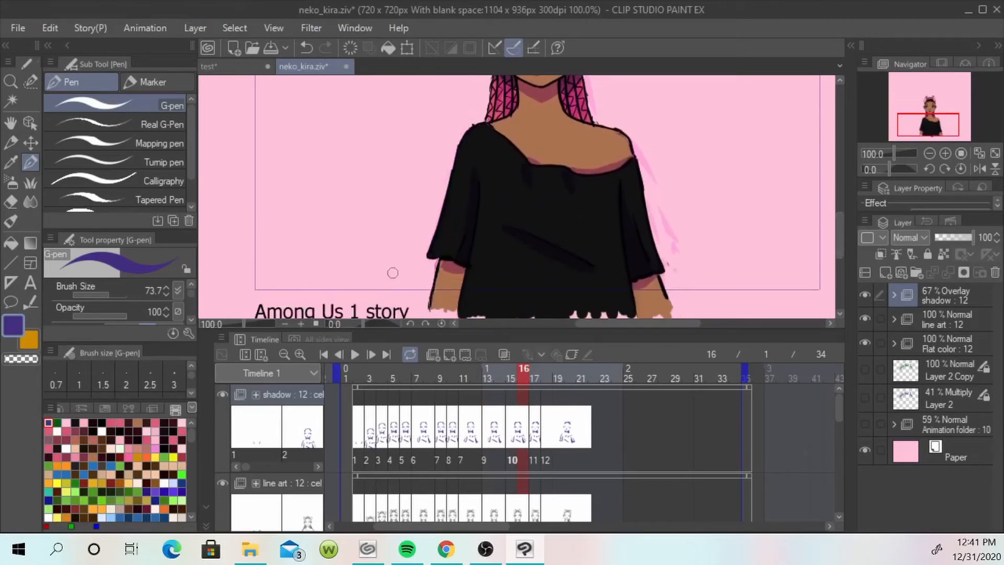
pyautogui.moveTo(651, 196)
pyautogui.mouseDown()
pyautogui.moveTo(685, 275)
pyautogui.moveTo(639, 155)
pyautogui.moveTo(651, 194)
pyautogui.mouseUp()
# Step: Check the shadow cels at frames 17 and 18 for stray marks around the arms, hem and braids
pyautogui.click(535, 370)
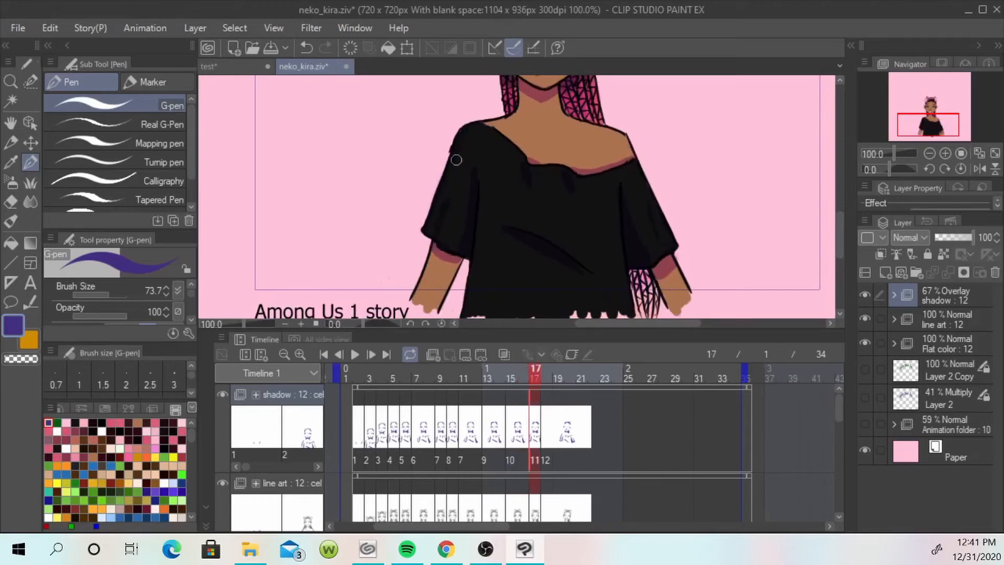
pyautogui.moveTo(840, 226)
pyautogui.mouseDown()
pyautogui.moveTo(840, 190)
pyautogui.moveTo(840, 216)
pyautogui.mouseUp()
pyautogui.click(547, 369)
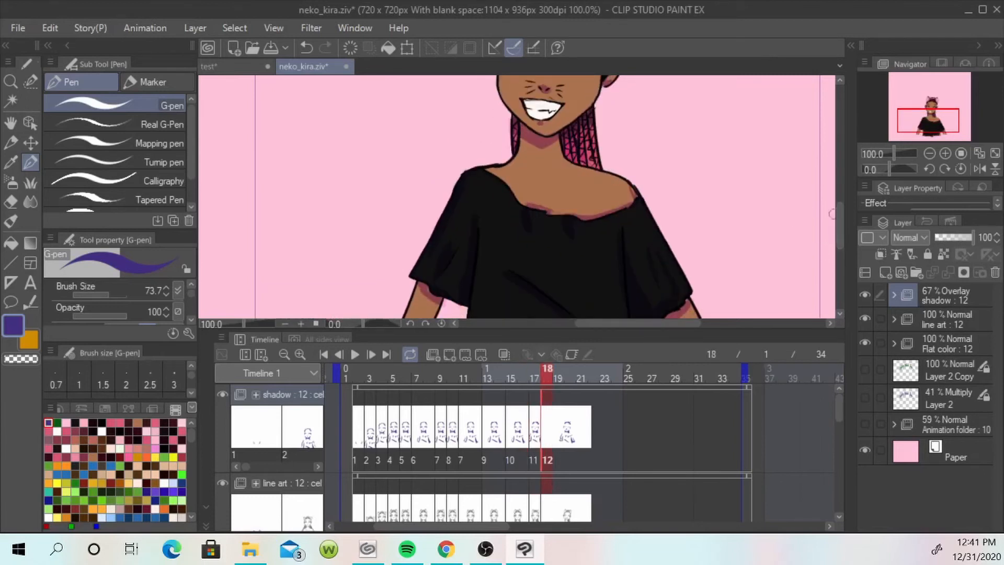
pyautogui.scroll(-3, 829, 216)
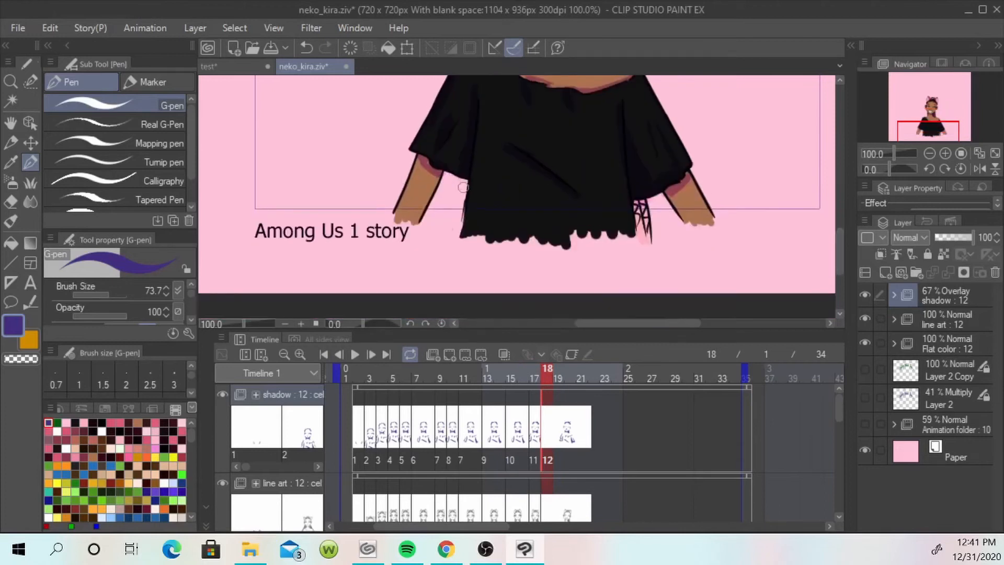
pyautogui.moveTo(840, 247)
pyautogui.mouseDown()
pyautogui.moveTo(840, 194)
pyautogui.moveTo(840, 258)
pyautogui.moveTo(840, 230)
pyautogui.mouseUp()
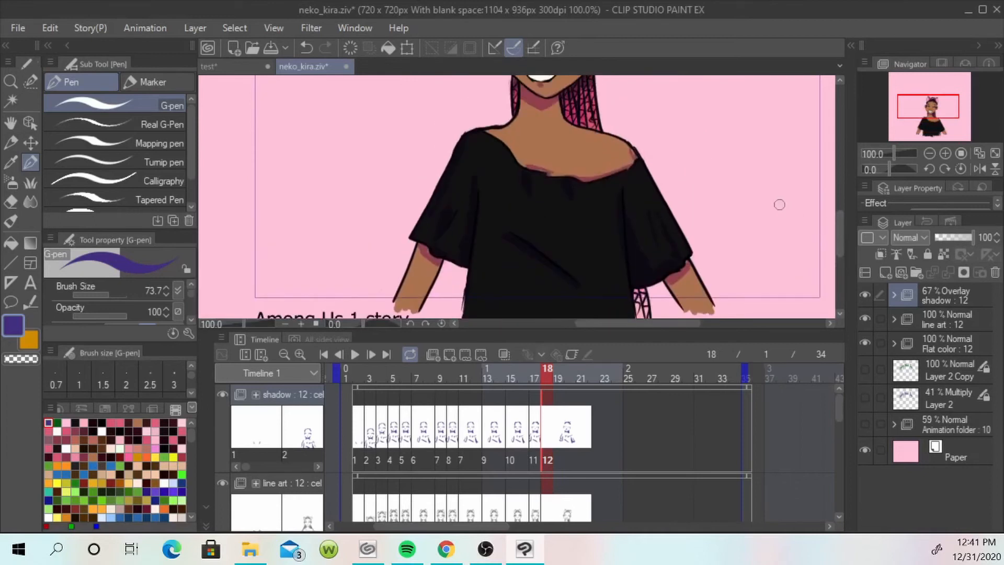
# Step: Save the cleaned-up character animation
pyautogui.scroll(-1, 781, 205)
pyautogui.scroll(-1, 614, 124)
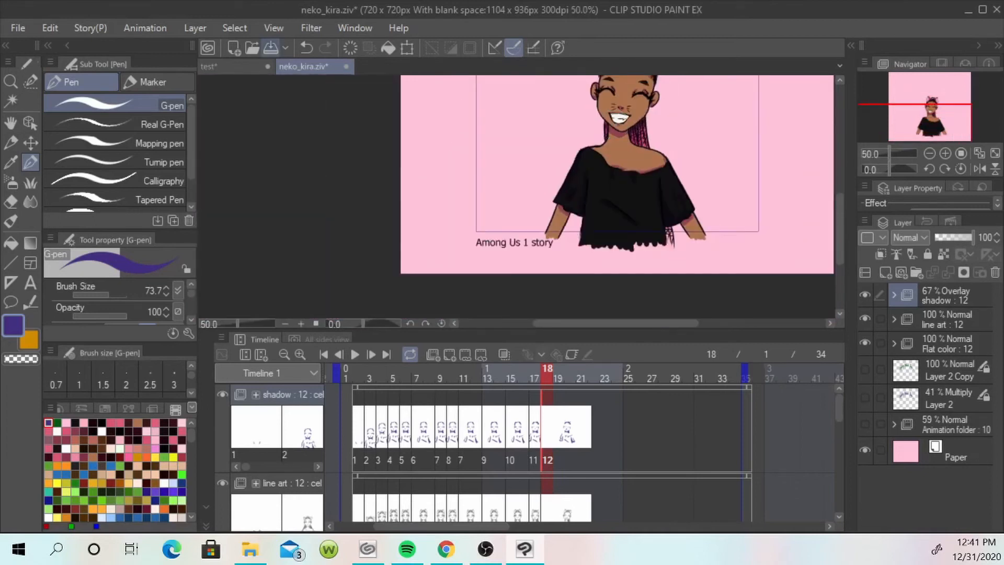
pyautogui.hotkey('ctrl', 's')
pyautogui.click(544, 252)
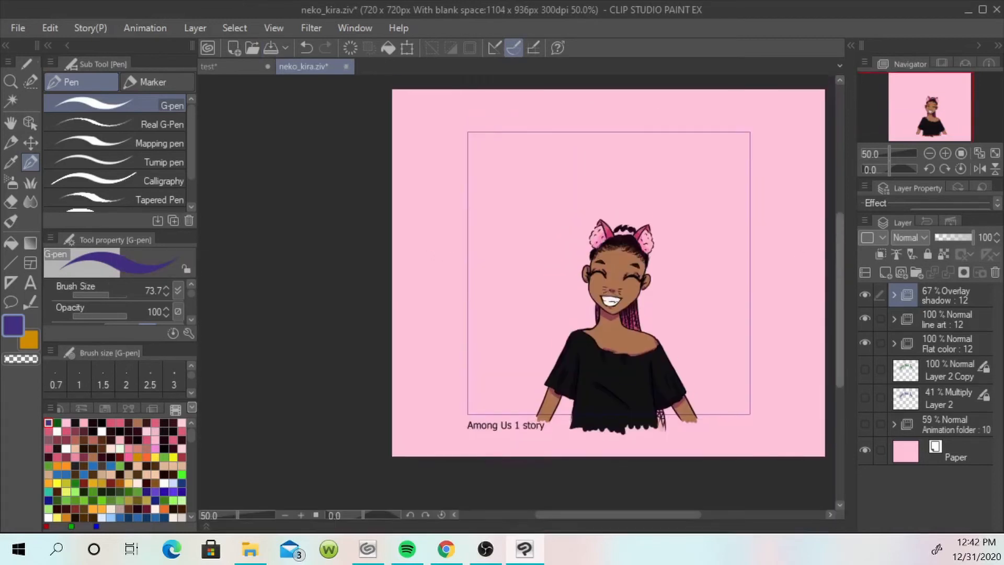
# Step: Shrink the timeline's height so the whole animation frame fits on the canvas, and return to the first frame
pyautogui.moveTo(654, 515); pyautogui.dragTo(676, 515)
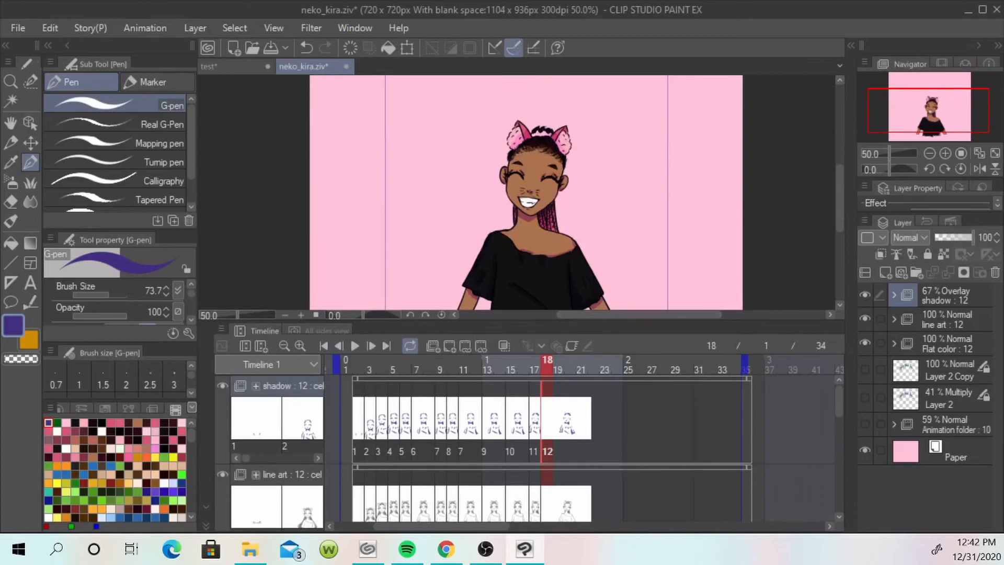
pyautogui.moveTo(327, 321); pyautogui.dragTo(327, 422)
pyautogui.click(324, 447)
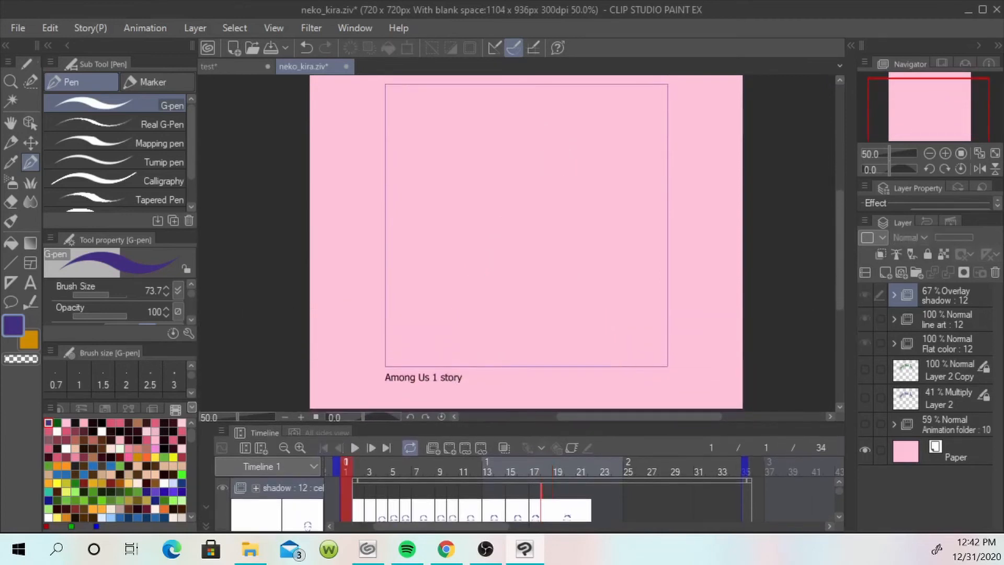
# Step: Play the character animation in the timeline and pause it to check the cleaned-up motion
pyautogui.click(355, 448)
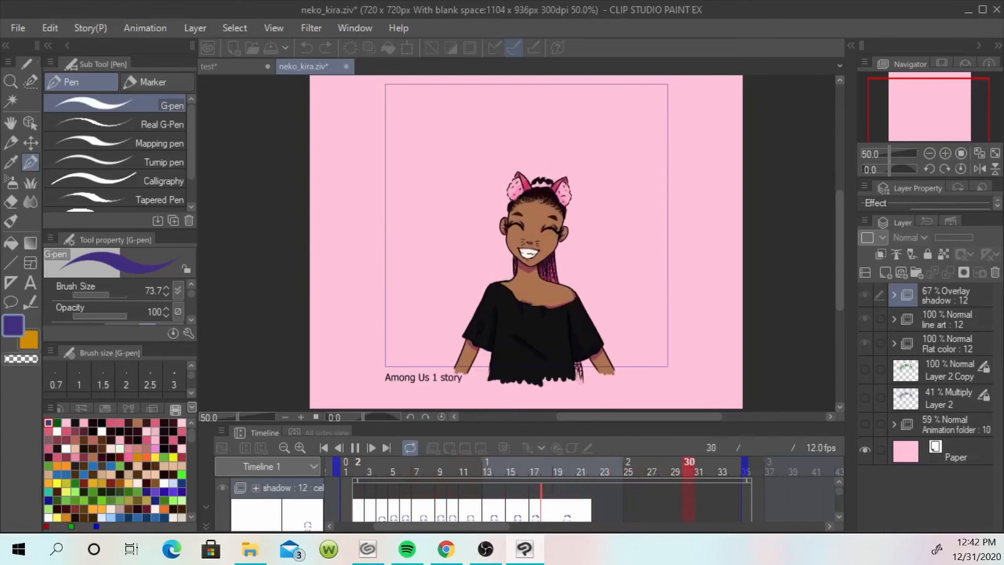
pyautogui.press('space')
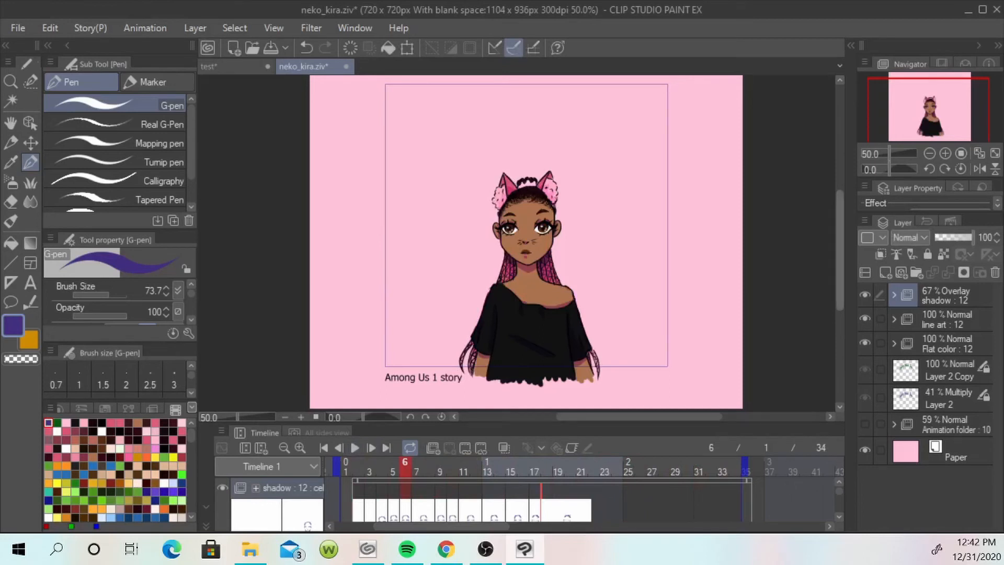
pyautogui.press('space')
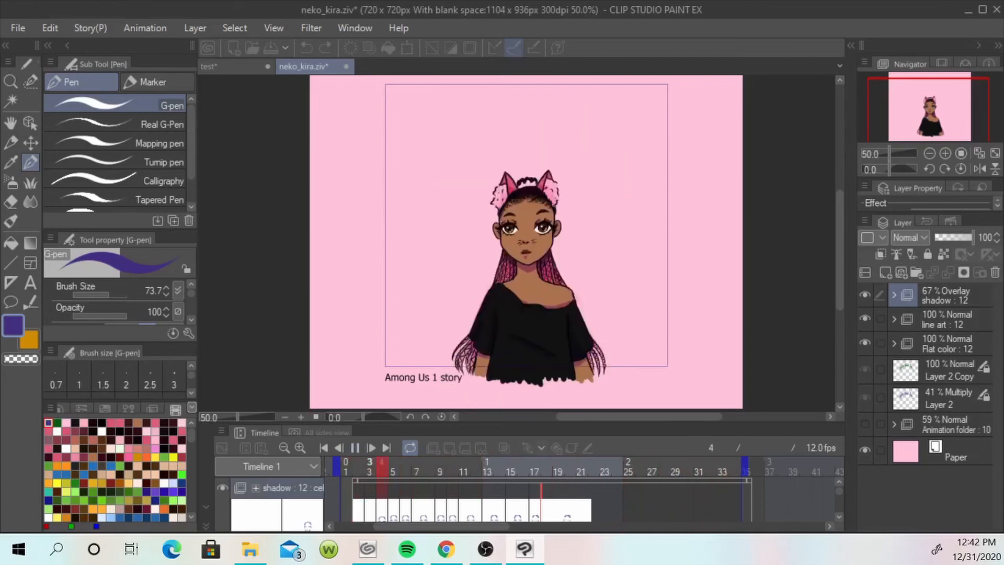
pyautogui.press('space')
pyautogui.scroll(-2, 527, 241)
pyautogui.scroll(-1, 526, 241)
pyautogui.scroll(1, 526, 240)
pyautogui.scroll(-2, 526, 241)
pyautogui.scroll(2, 526, 240)
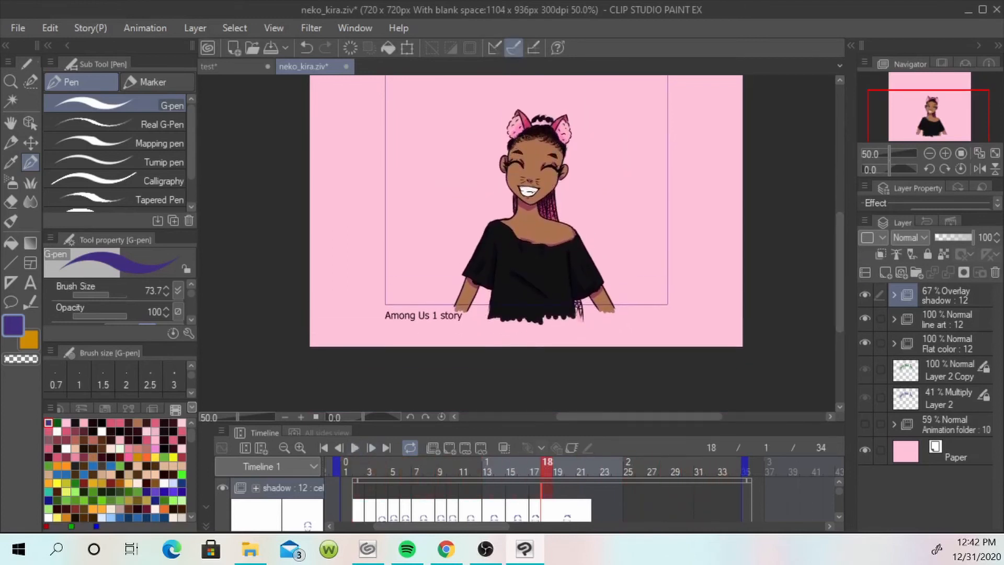
# Step: Enlarge the timeline and examine the starting transform keyframes of the text layers Layer 2 Copy and Layer 2 around frame 22
pyautogui.moveTo(523, 423); pyautogui.dragTo(523, 156)
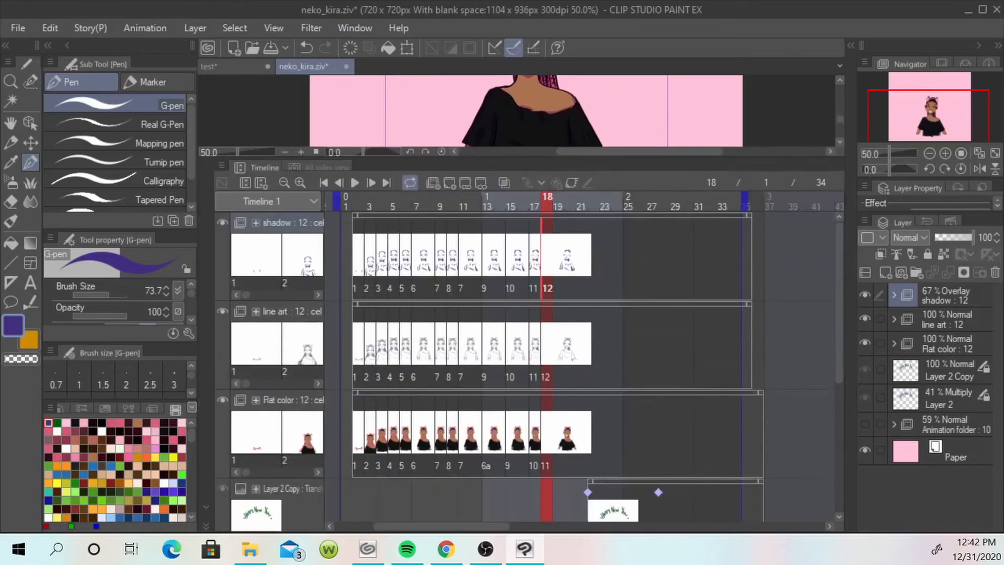
pyautogui.moveTo(839, 303); pyautogui.dragTo(839, 331)
pyautogui.scroll(-2, 530, 366)
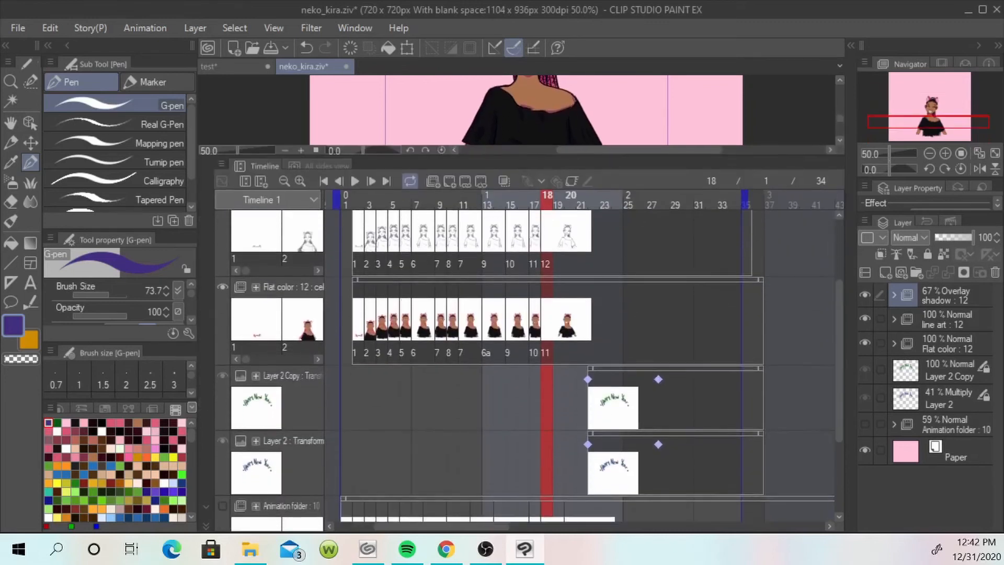
pyautogui.click(589, 379)
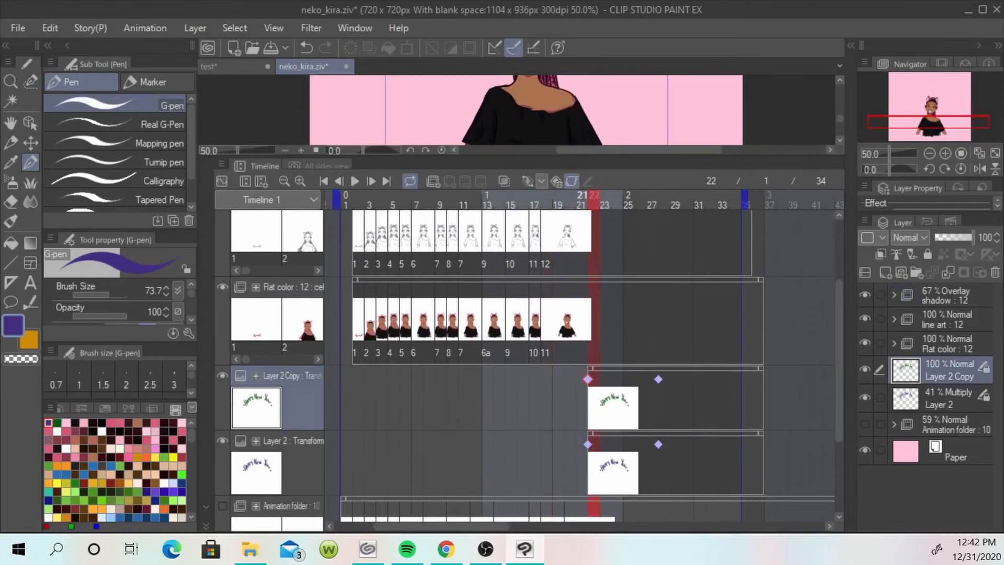
pyautogui.click(585, 445)
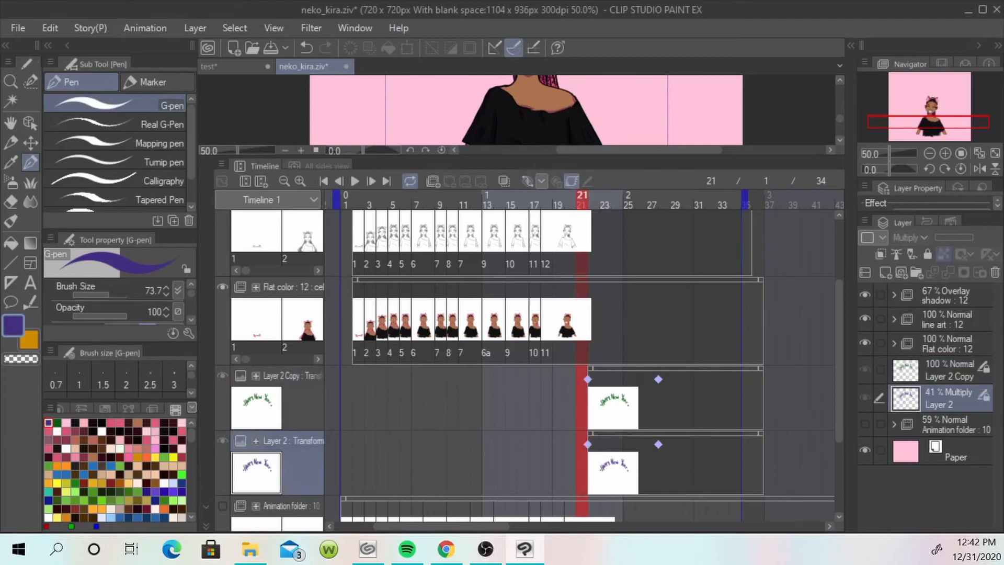
pyautogui.click(588, 379)
pyautogui.moveTo(583, 199)
pyautogui.mouseDown()
pyautogui.moveTo(688, 199)
pyautogui.moveTo(571, 199)
pyautogui.mouseUp()
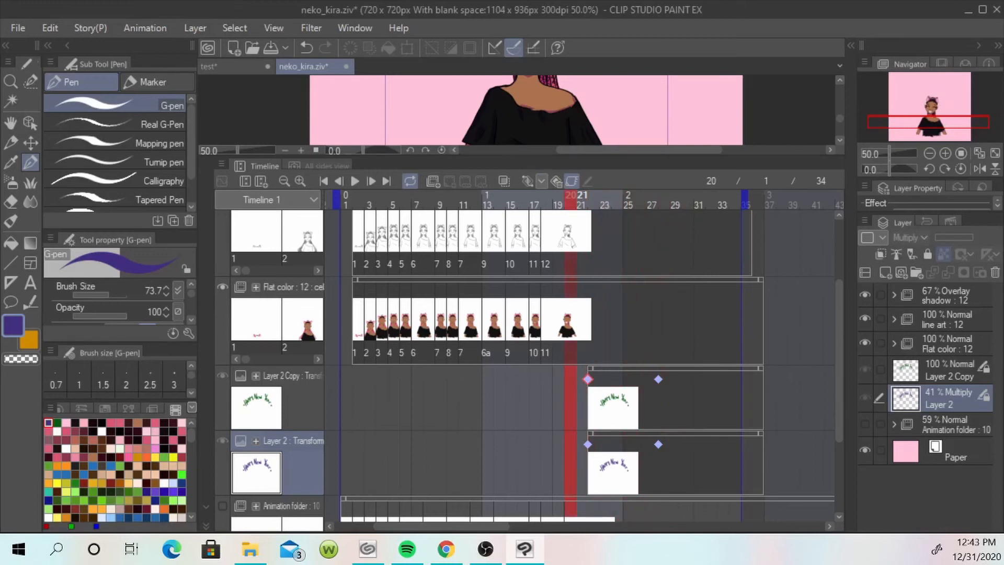
# Step: Shrink the timeline's height so the whole animation frame fits on the canvas, and save the animation
pyautogui.scroll(3, 523, 366)
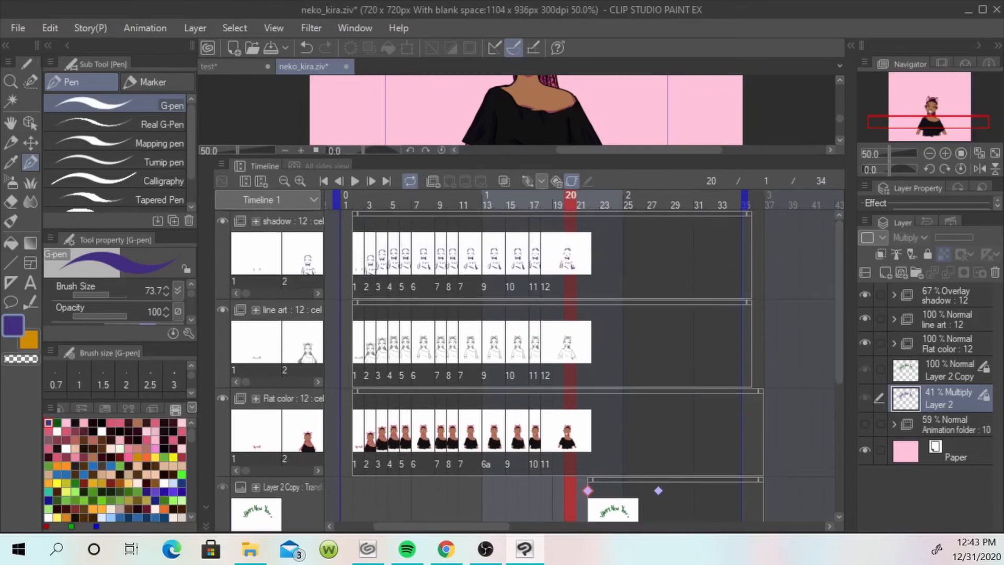
pyautogui.moveTo(523, 157); pyautogui.dragTo(523, 437)
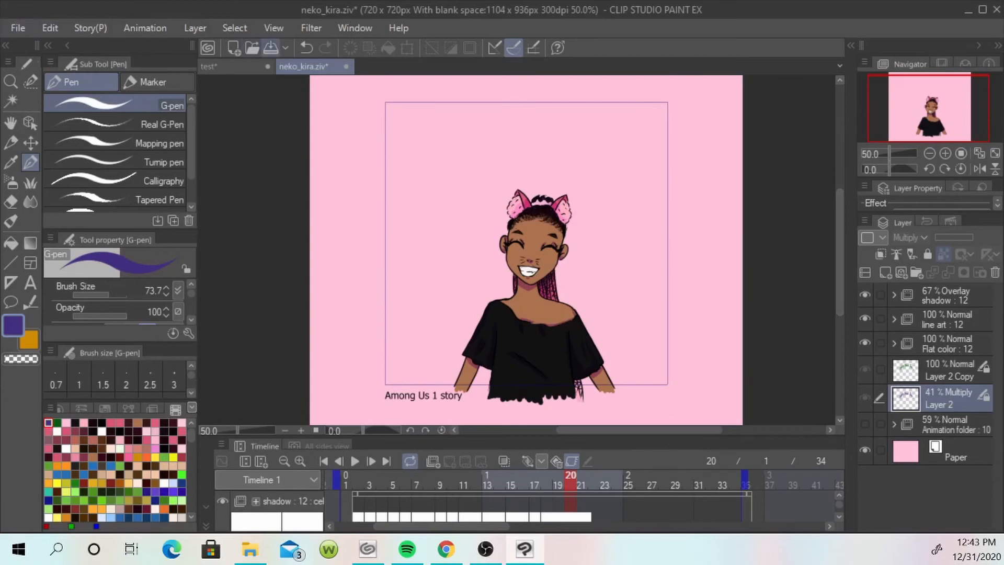
pyautogui.click(270, 48)
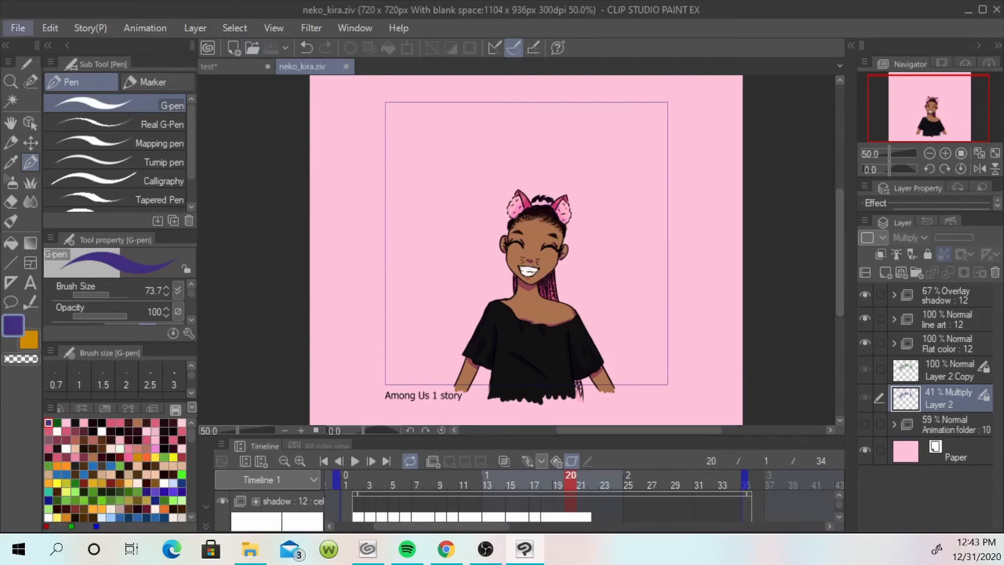
# Step: Start exporting the animation as an MP4 movie named neko_kira.viz in the Downloads folder
pyautogui.click(18, 27)
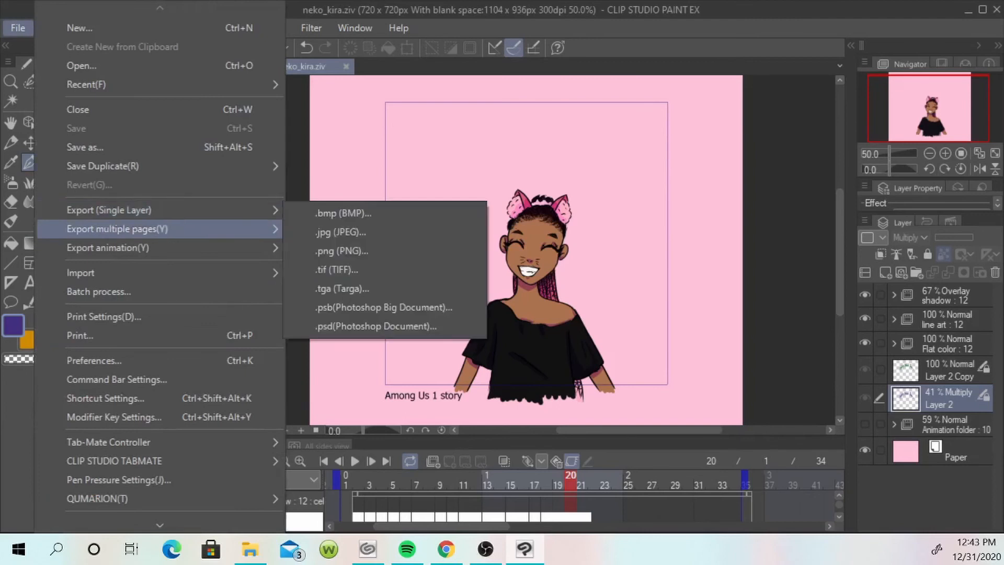
pyautogui.moveTo(108, 248)
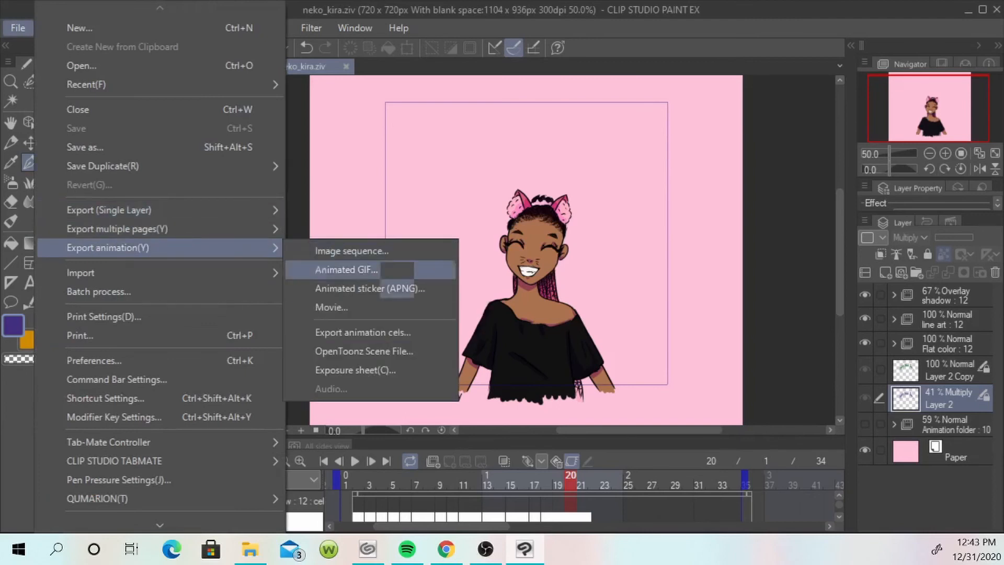
pyautogui.click(332, 307)
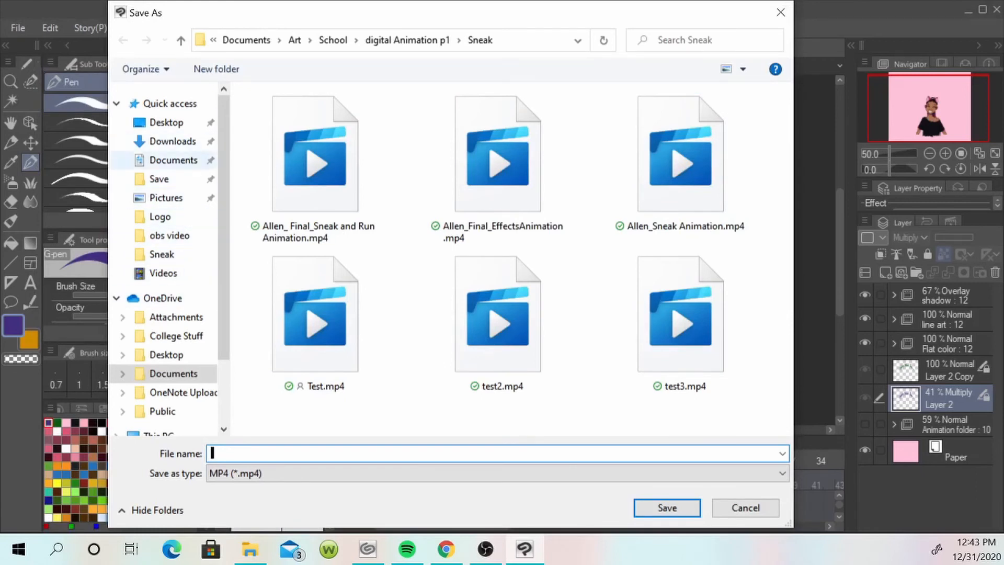
pyautogui.click(172, 141)
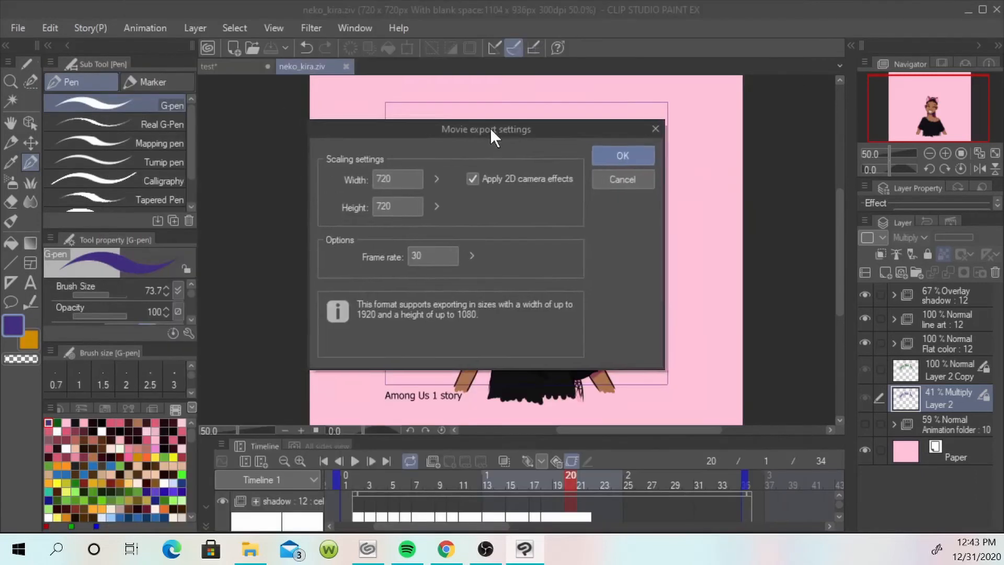
# Step: Set the movie export's frame rate to 12 and run the export
pyautogui.moveTo(490, 130); pyautogui.dragTo(493, 130)
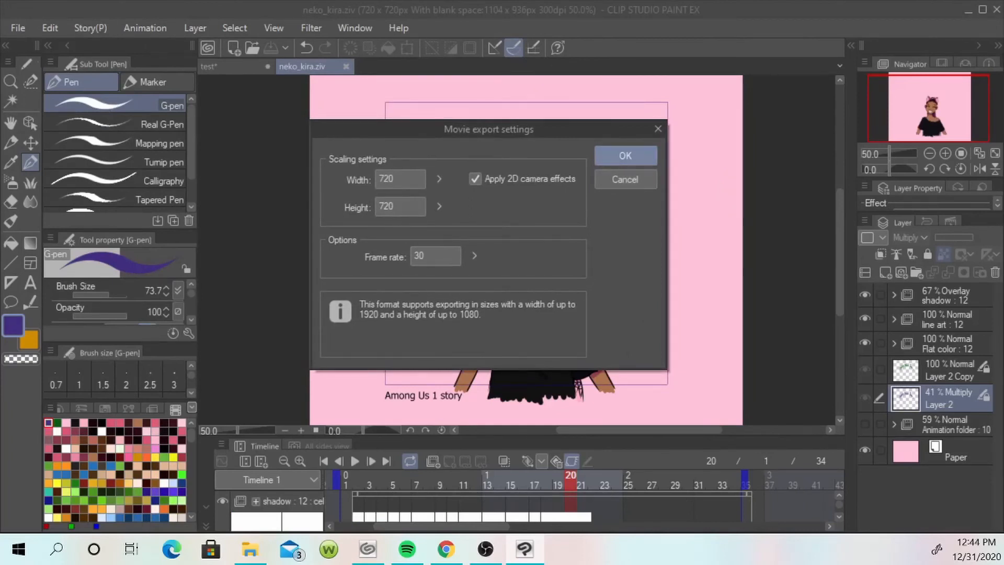
pyautogui.click(474, 256)
pyautogui.click(435, 256)
pyautogui.click(474, 256)
pyautogui.click(625, 156)
pyautogui.click(474, 256)
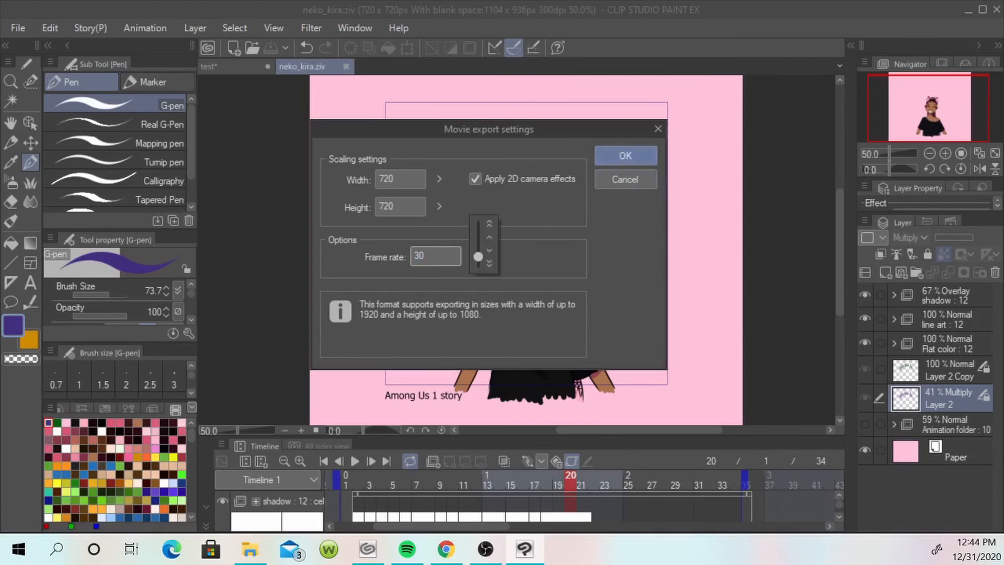
pyautogui.click(435, 256)
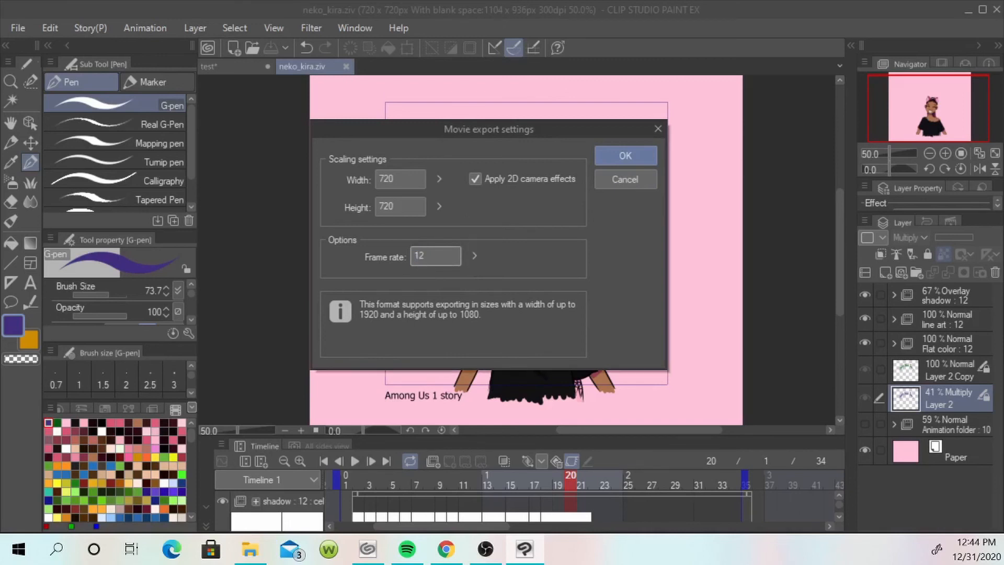
pyautogui.write('12')
pyautogui.press('Return')
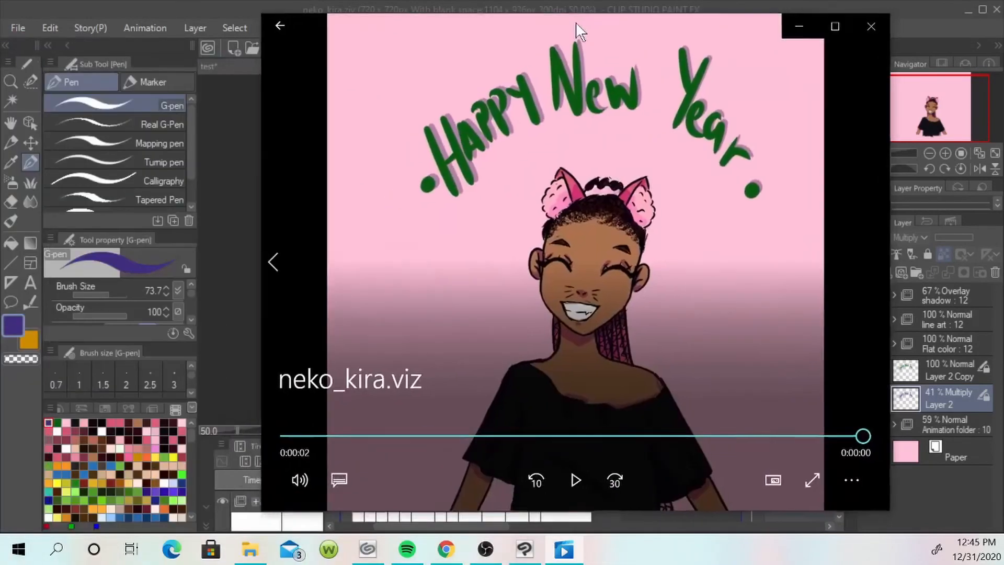
# Step: Review the exported neko_kira.viz movie in the video player and close it
pyautogui.moveTo(576, 22); pyautogui.dragTo(546, 12)
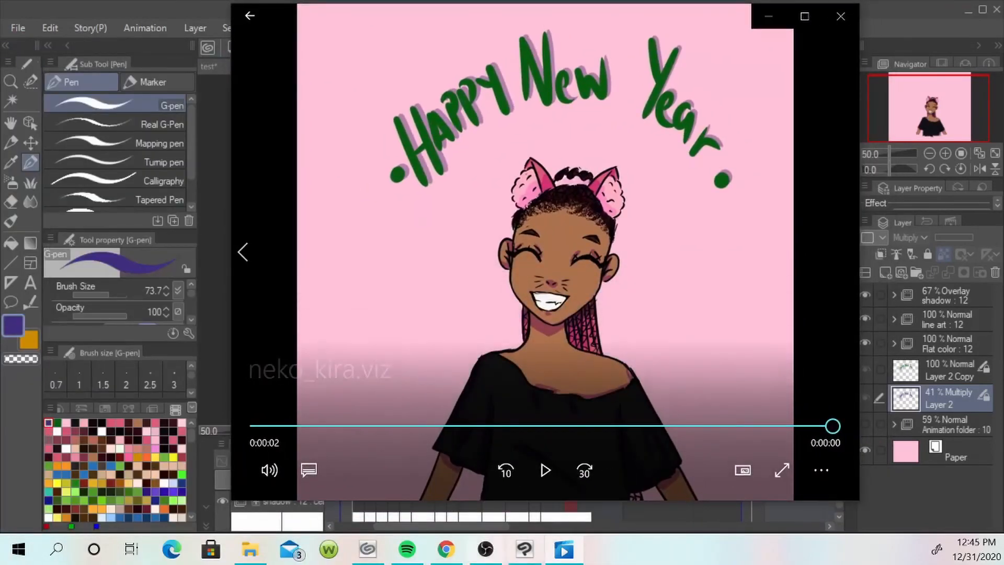
pyautogui.moveTo(563, 550)
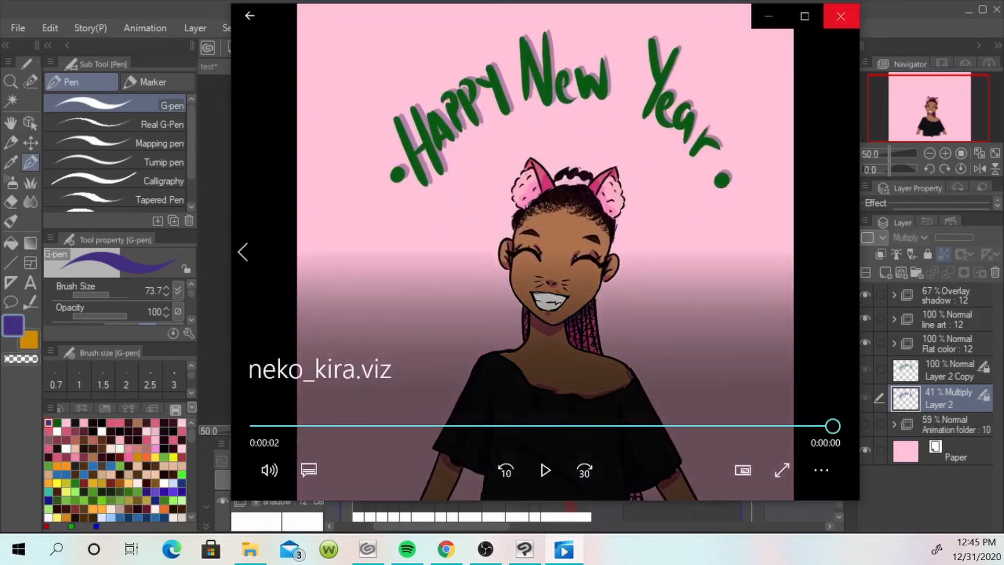
pyautogui.click(840, 16)
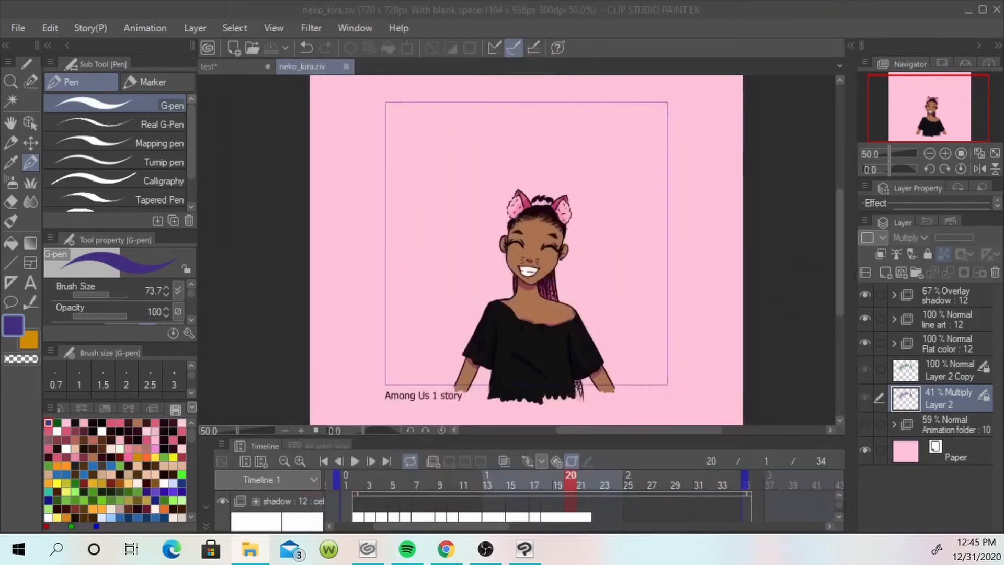
# Step: Export the animation again as a movie named test2 with a frame rate of 30
pyautogui.click(18, 27)
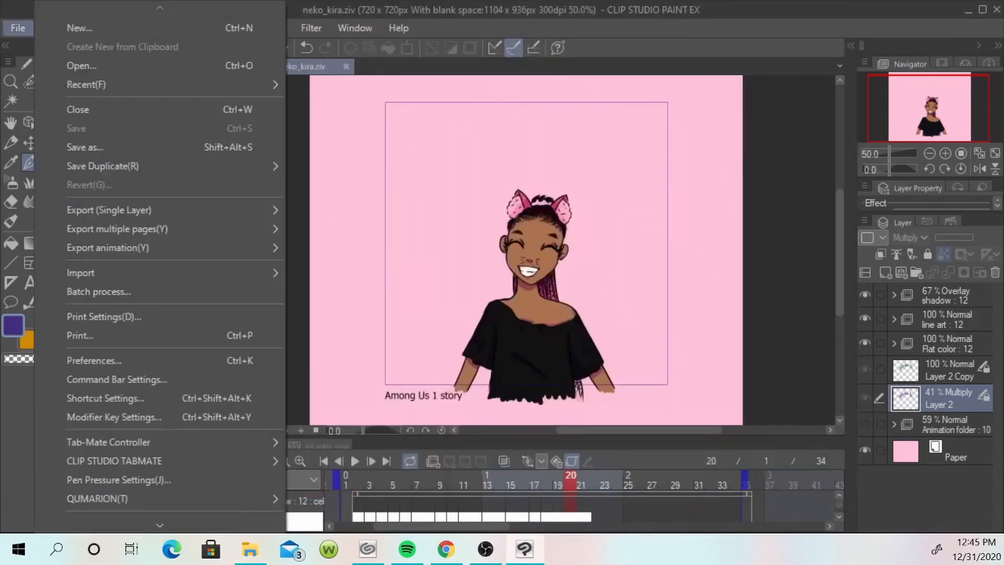
pyautogui.moveTo(109, 248)
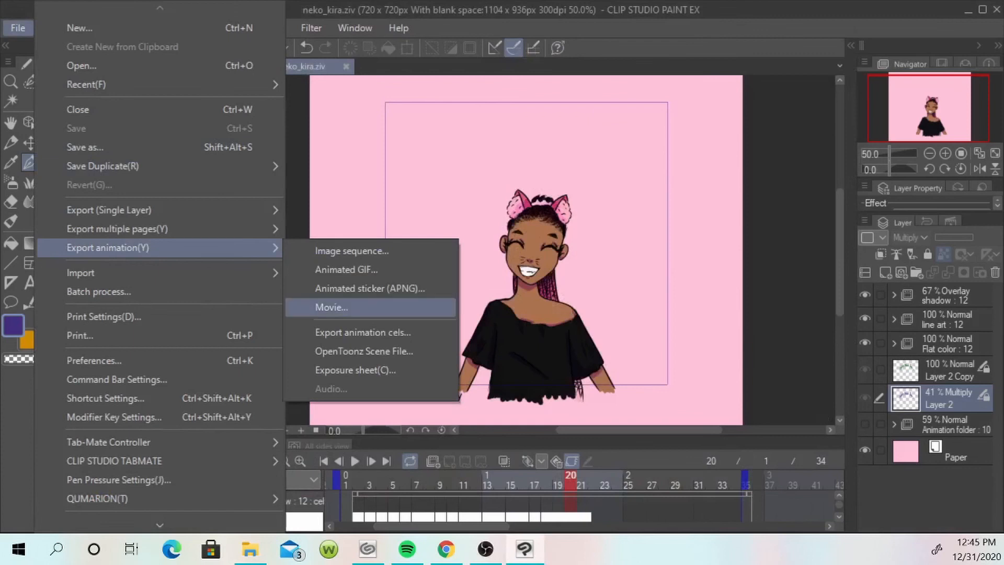
pyautogui.click(332, 307)
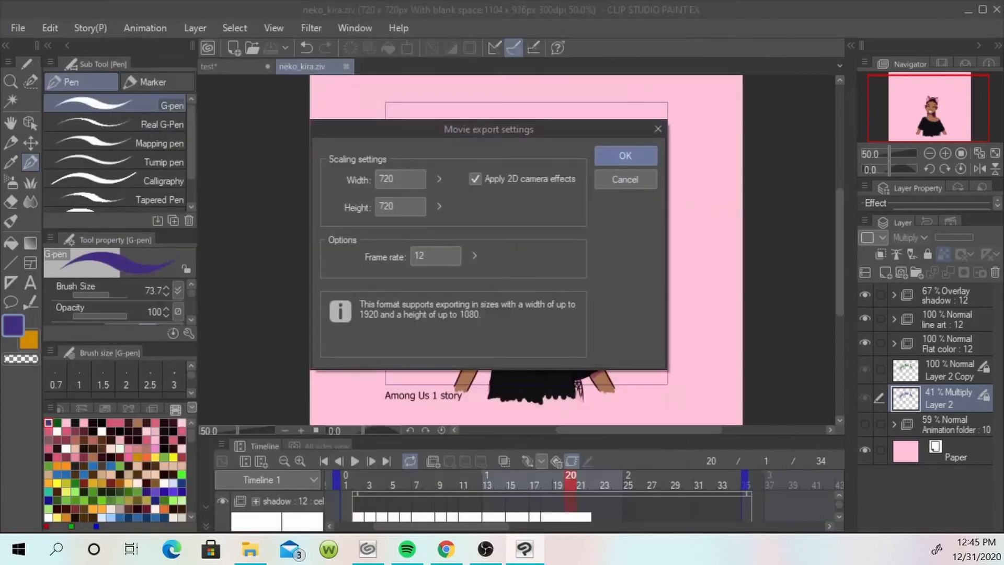
pyautogui.click(435, 257)
pyautogui.write('30')
pyautogui.press('Return')
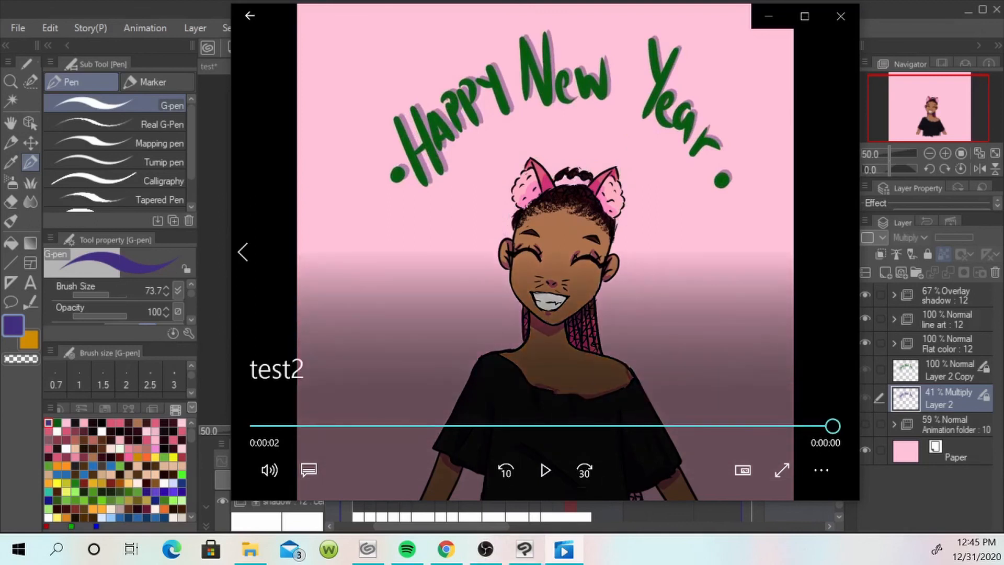
# Step: Play the exported test2 movie through in the video player and close it
pyautogui.click(545, 470)
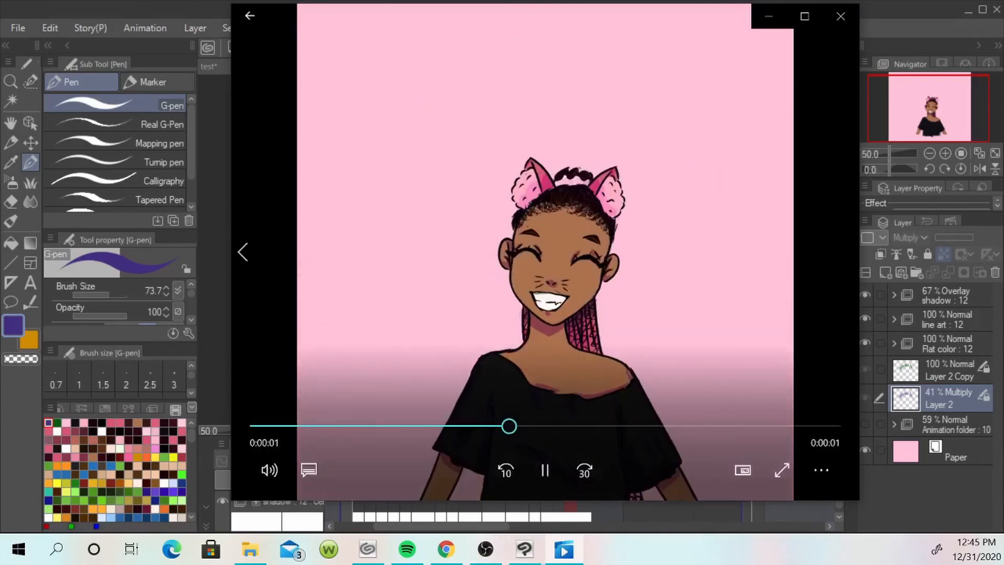
pyautogui.click(546, 470)
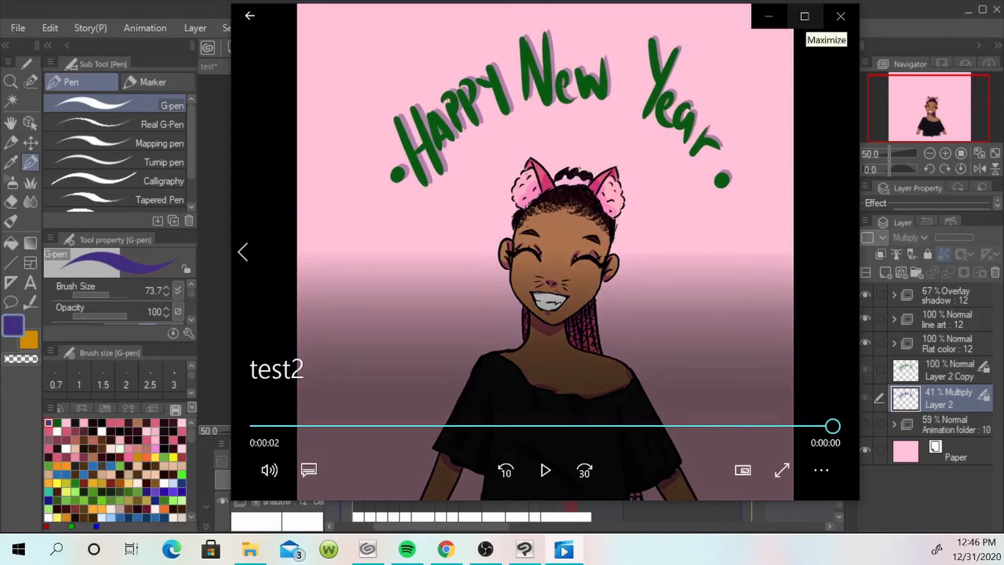
pyautogui.click(841, 16)
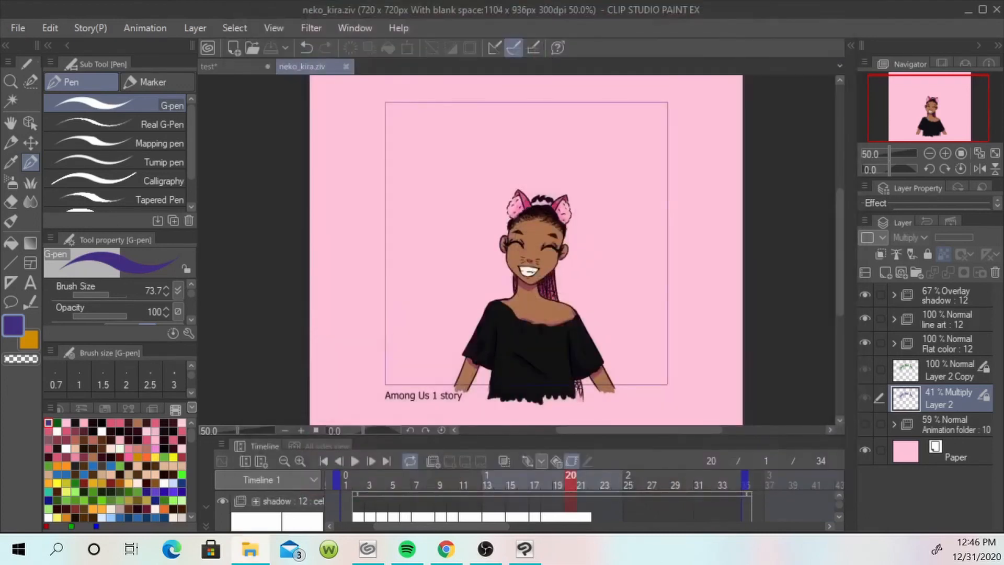